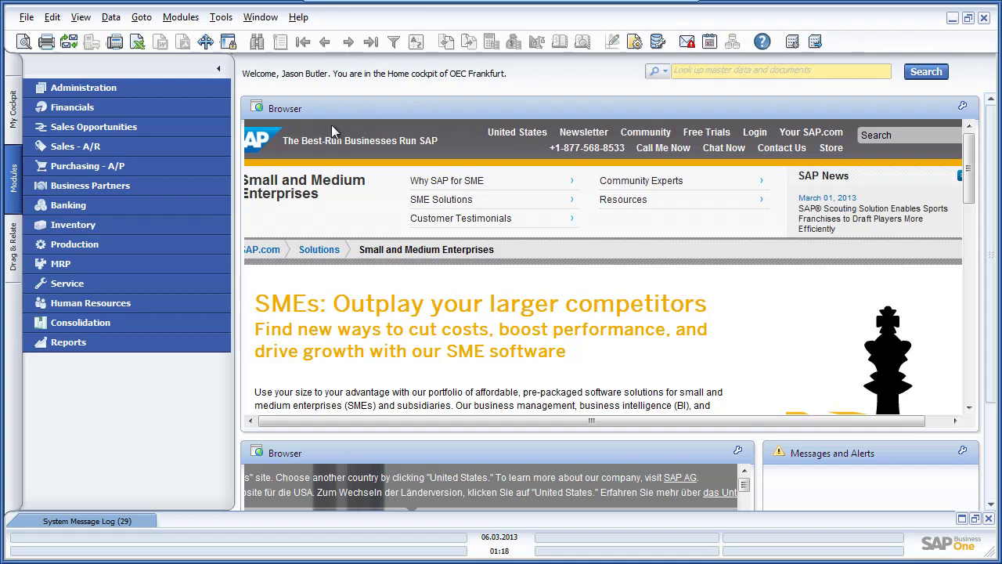
- Start a new sales order and choose PC Trade Inc. as the customer
left_click(178, 145)
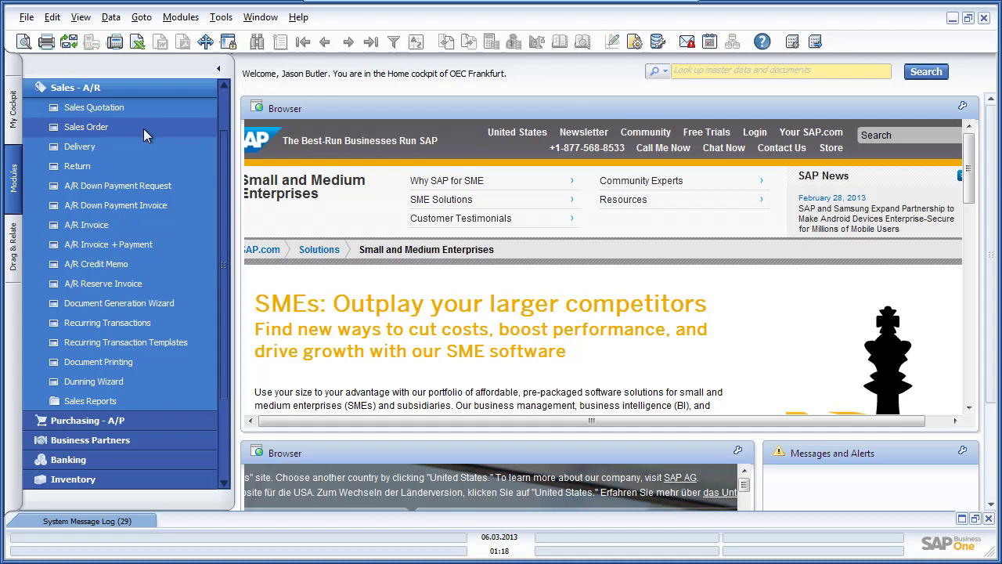
left_click(144, 130)
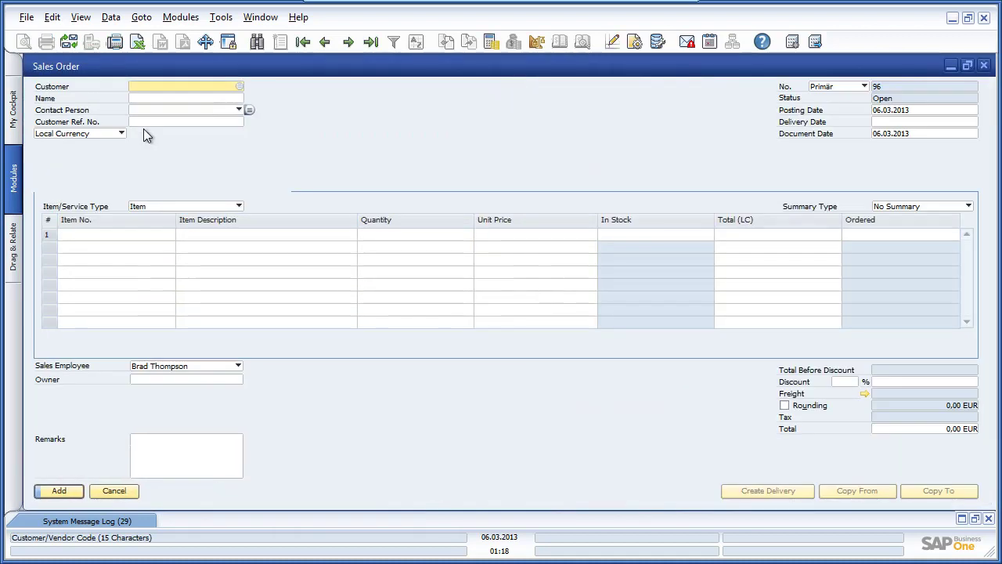
left_click(239, 87)
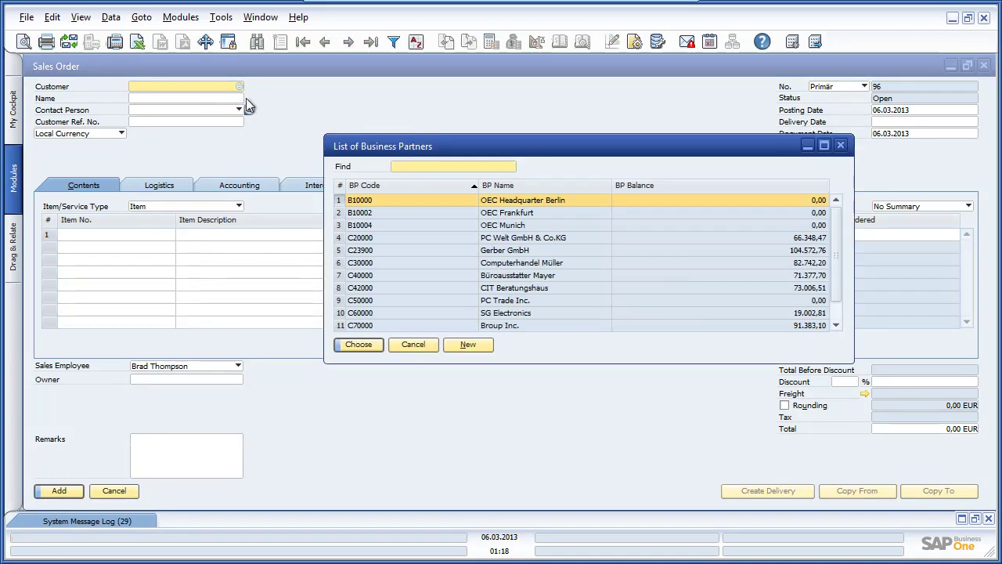
left_click(528, 301)
left_click(364, 345)
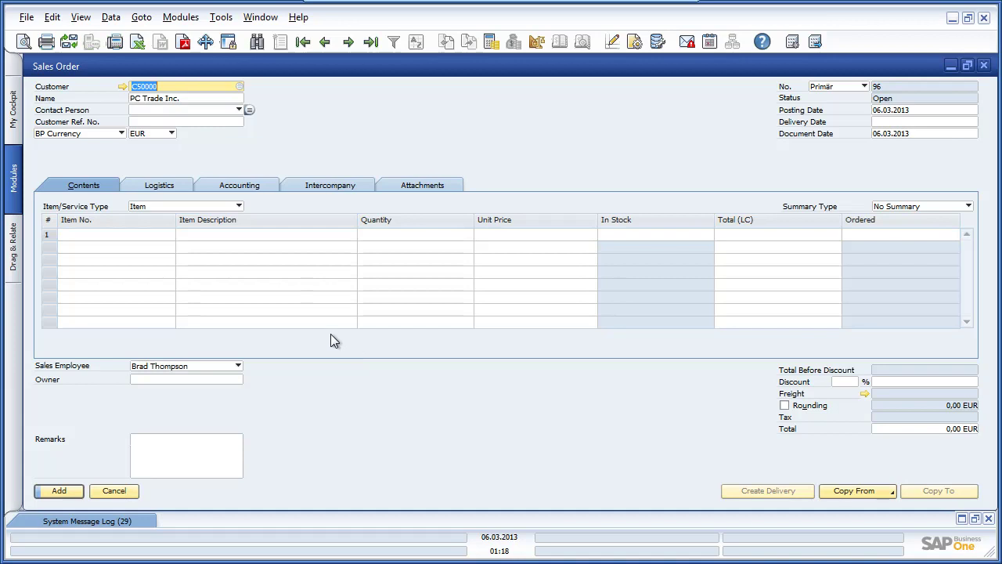
- Add item C00010, Bluetooth Optical Mouse, to the first row of the sales order
left_click(154, 235)
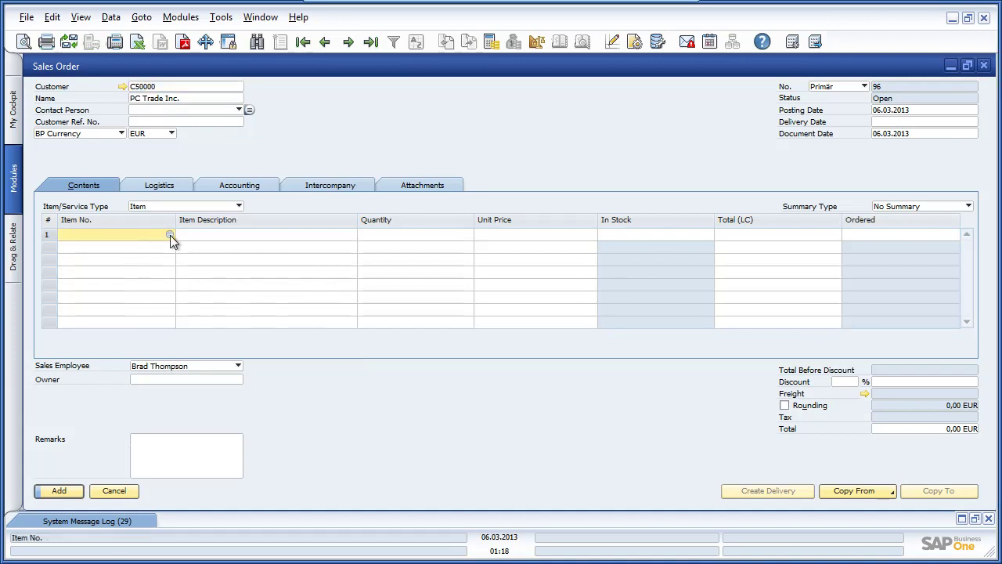
left_click(170, 235)
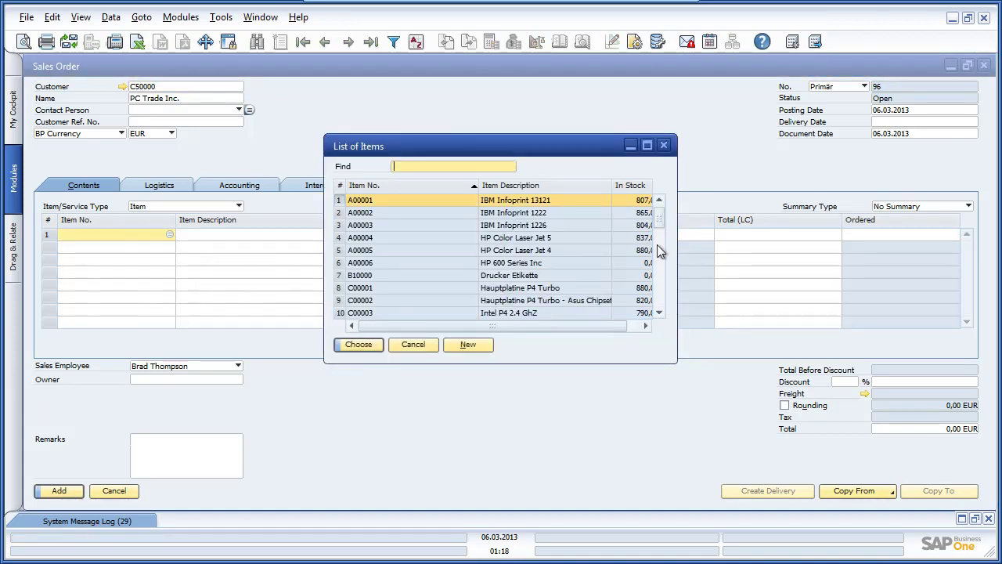
left_click_drag(657, 219, 660, 250)
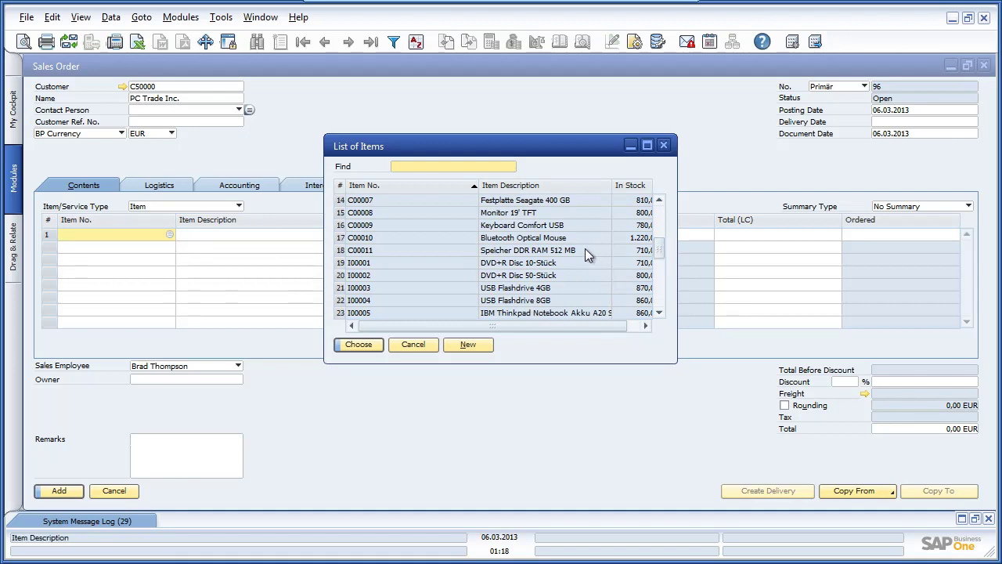
left_click(460, 237)
left_click(370, 343)
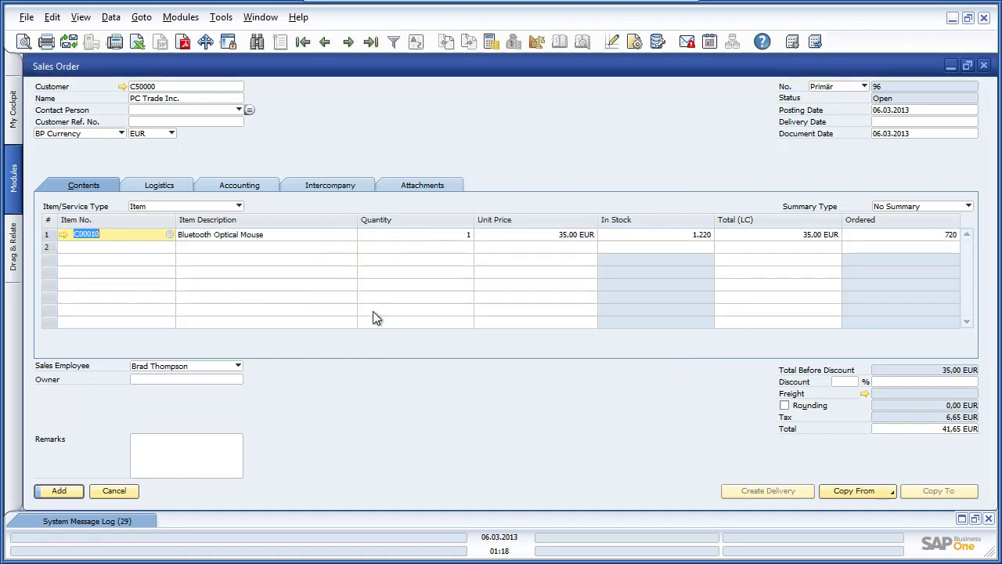
- Set the mouse's order quantity to 1500 and continue with that quantity in the availability check
left_click(415, 235)
type("1500")
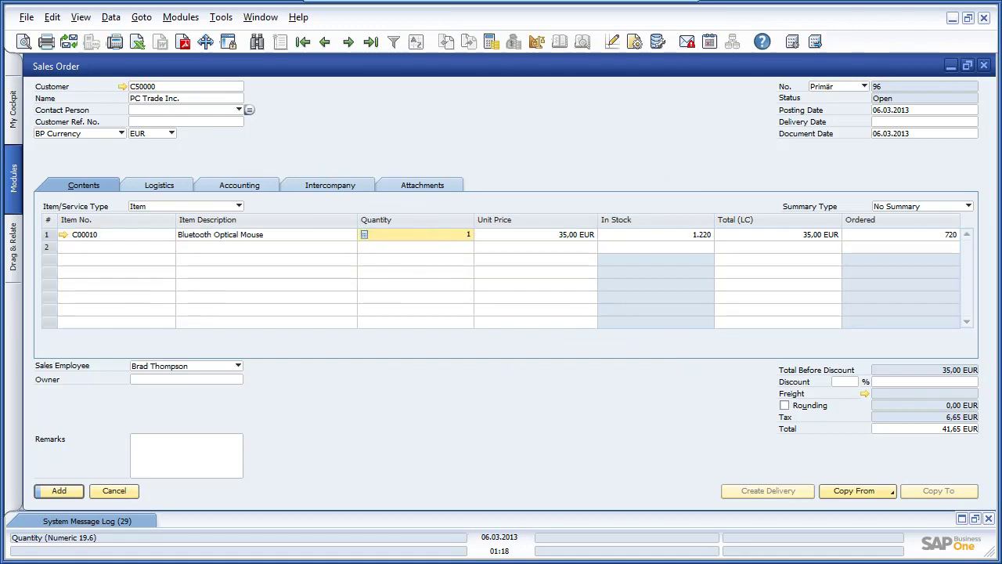
left_click(419, 232)
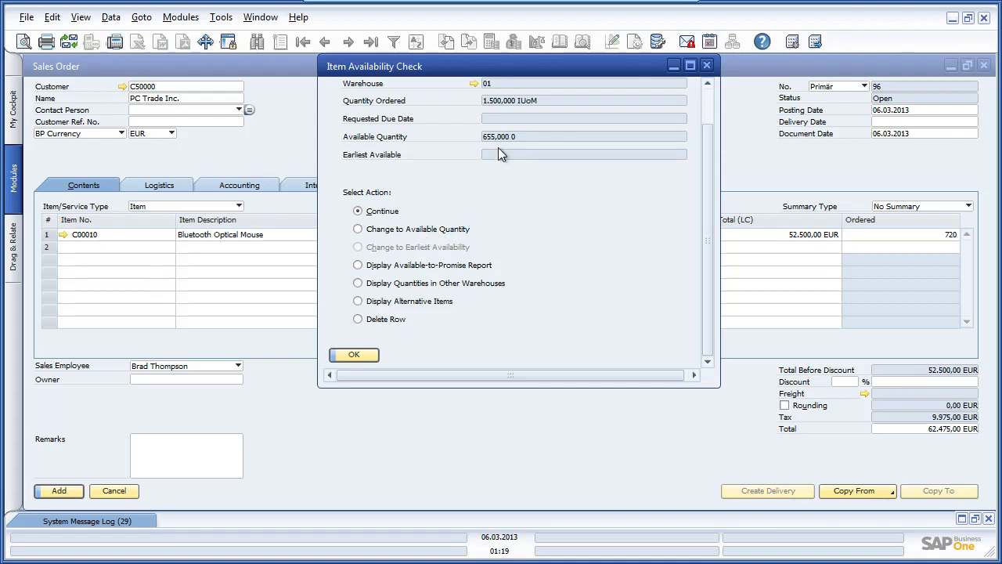
left_click(354, 355)
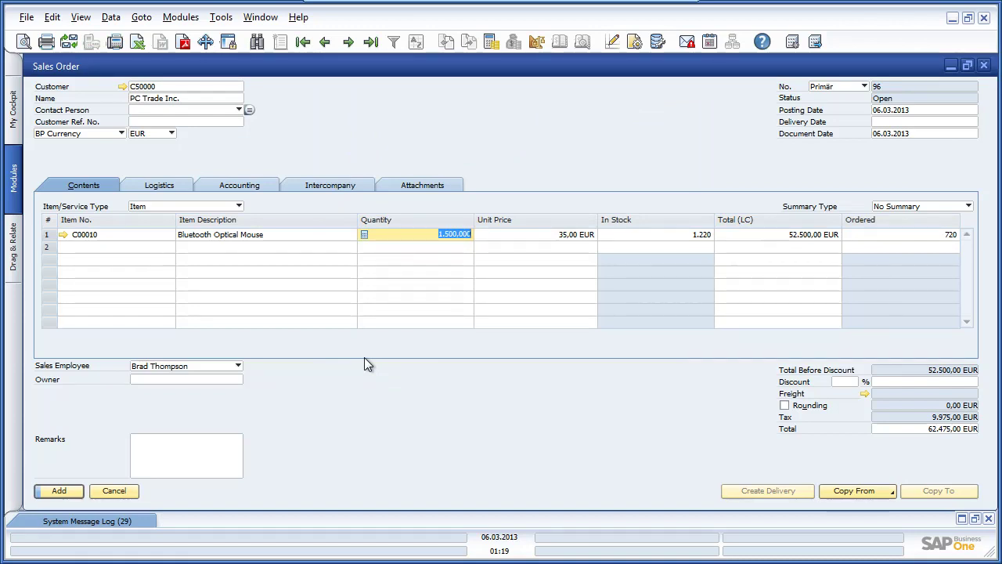
- Open the Branch Inventory in Warehouse report from the mouse row and set its starting item code to C00010
right_click(275, 238)
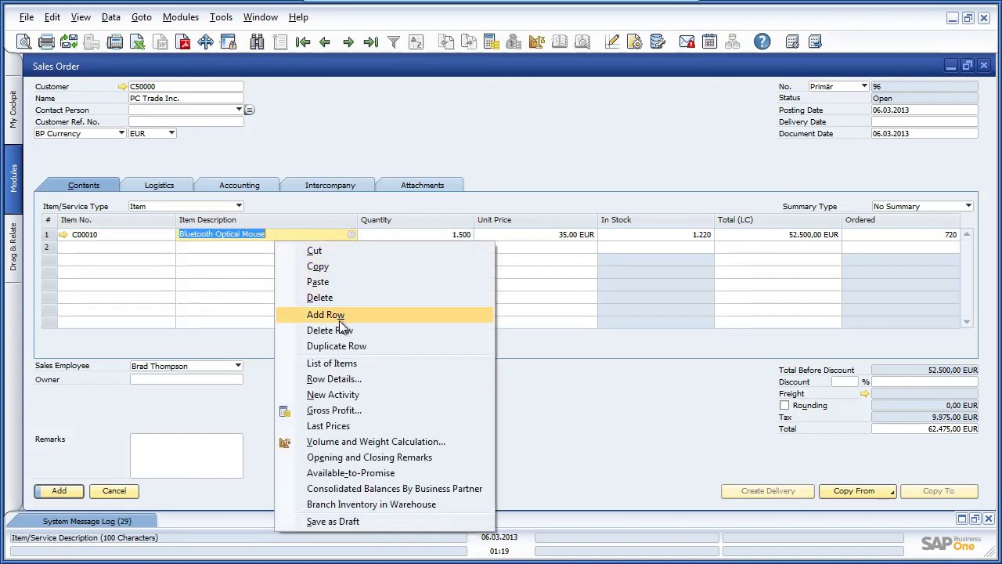
left_click(452, 501)
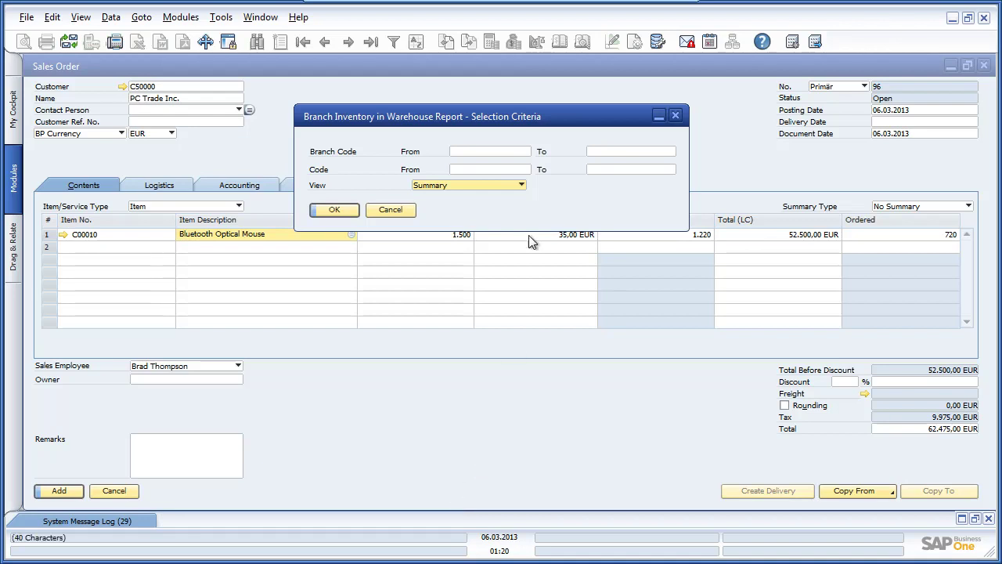
left_click(523, 170)
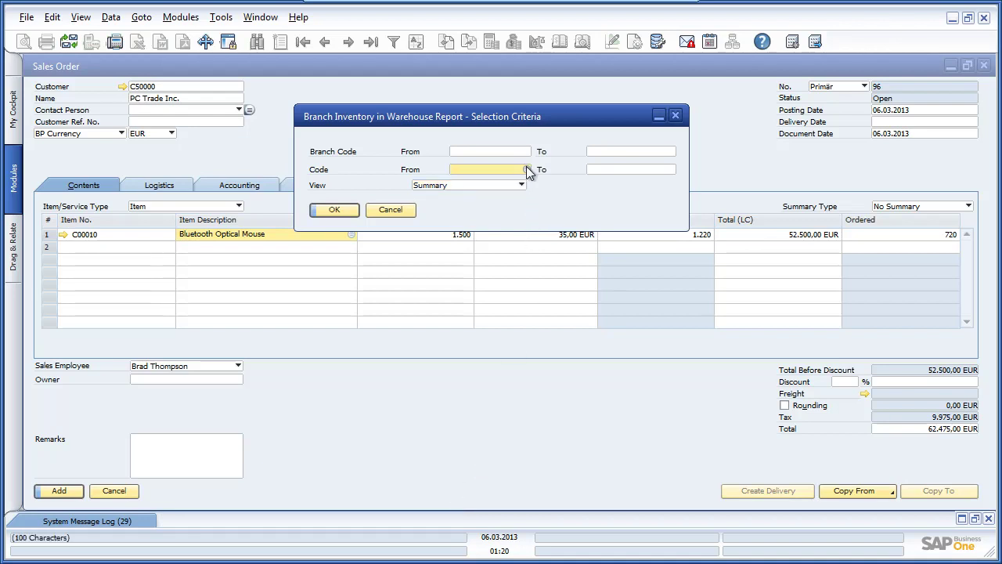
left_click_drag(656, 207, 654, 243)
left_click(596, 239)
left_click(369, 346)
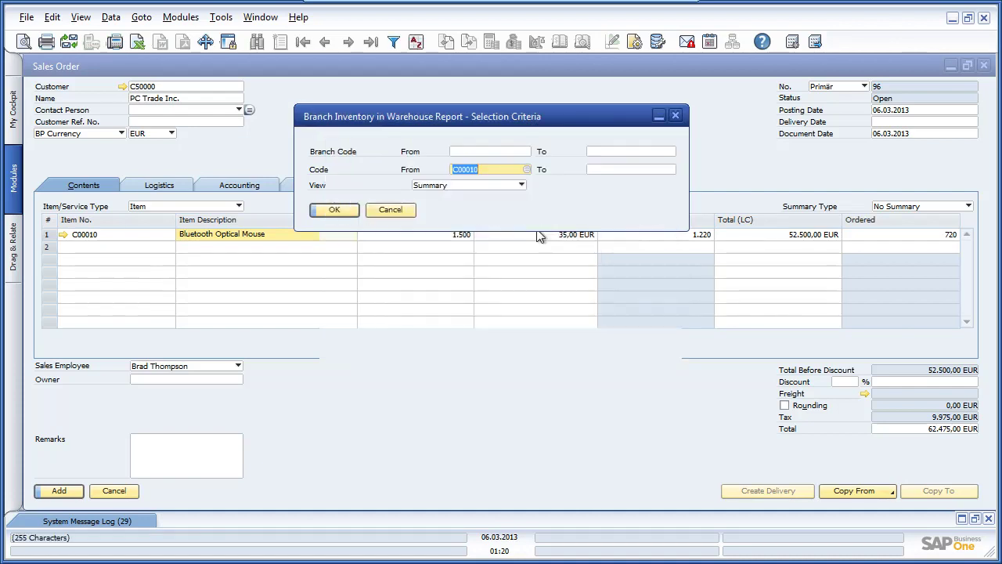
- Set the ending item code of the branch inventory report to C00010
left_click(671, 169)
left_click(672, 168)
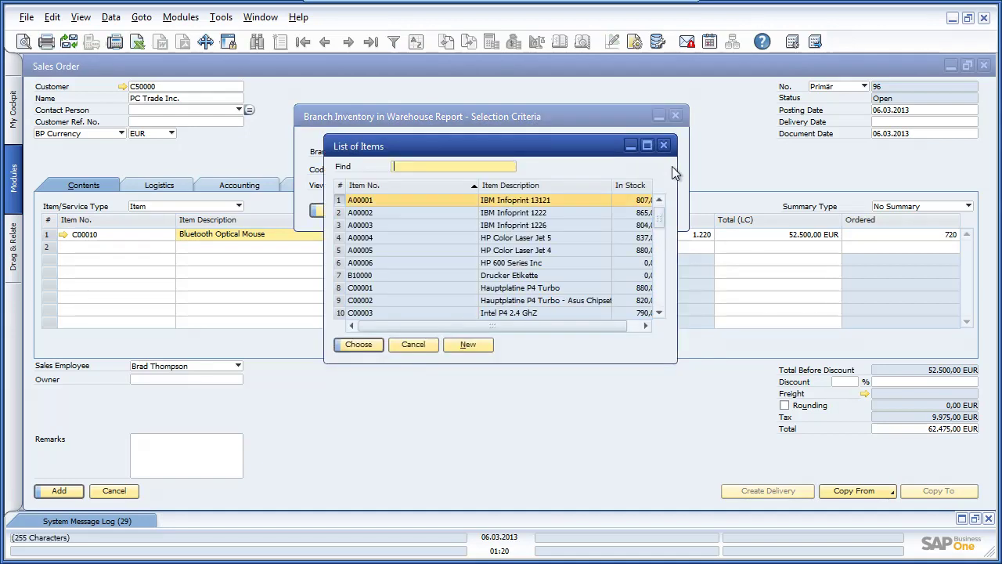
left_click_drag(660, 210, 659, 252)
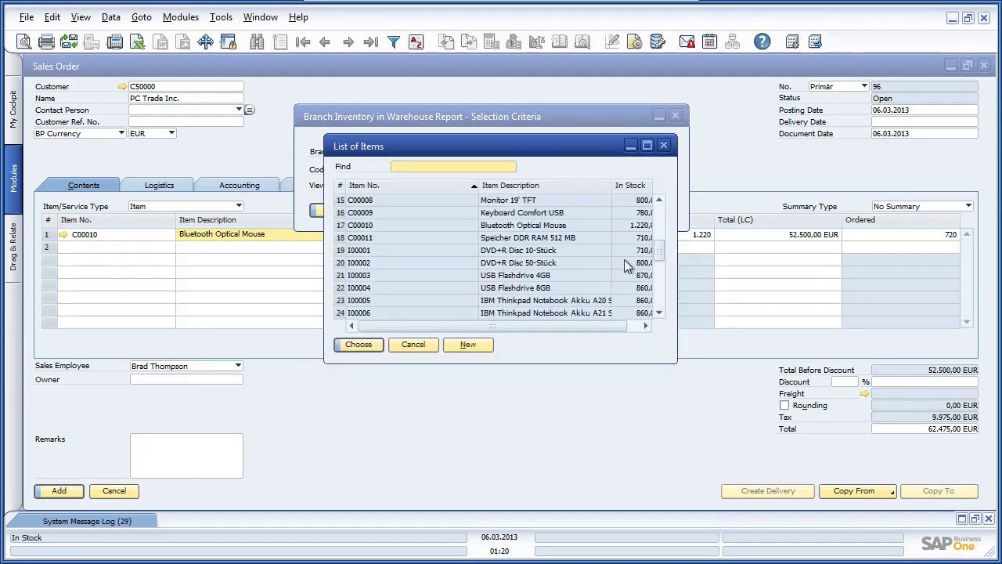
left_click(558, 226)
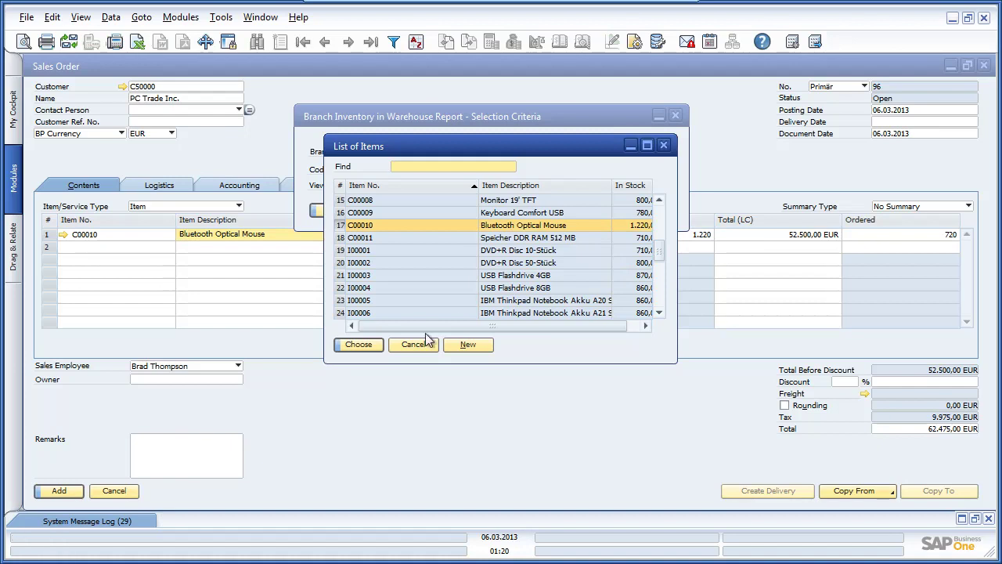
left_click(360, 346)
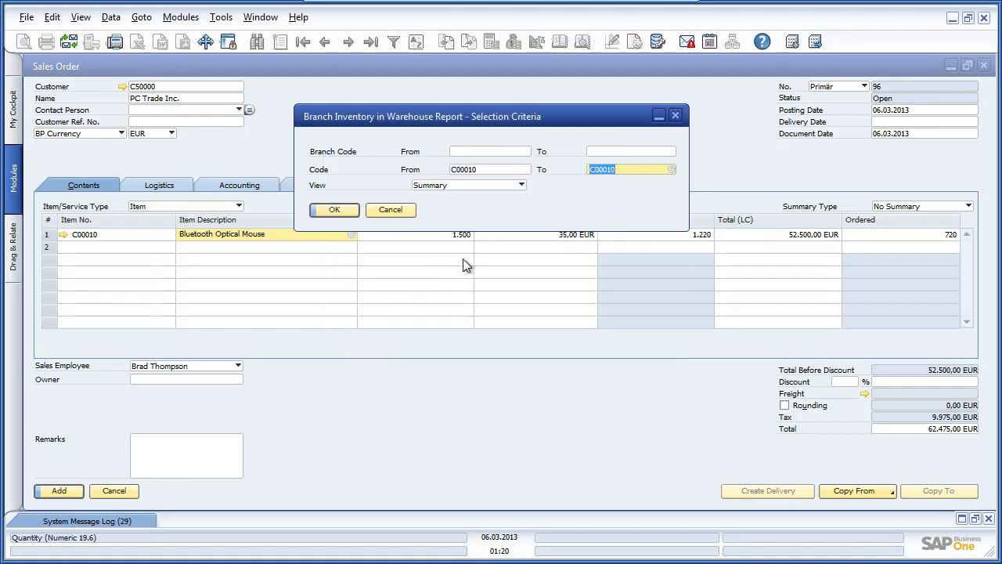
- Run the branch inventory report in Detail view, check the mouse's stock in each branch, and close the report and its criteria
left_click(454, 187)
left_click(443, 210)
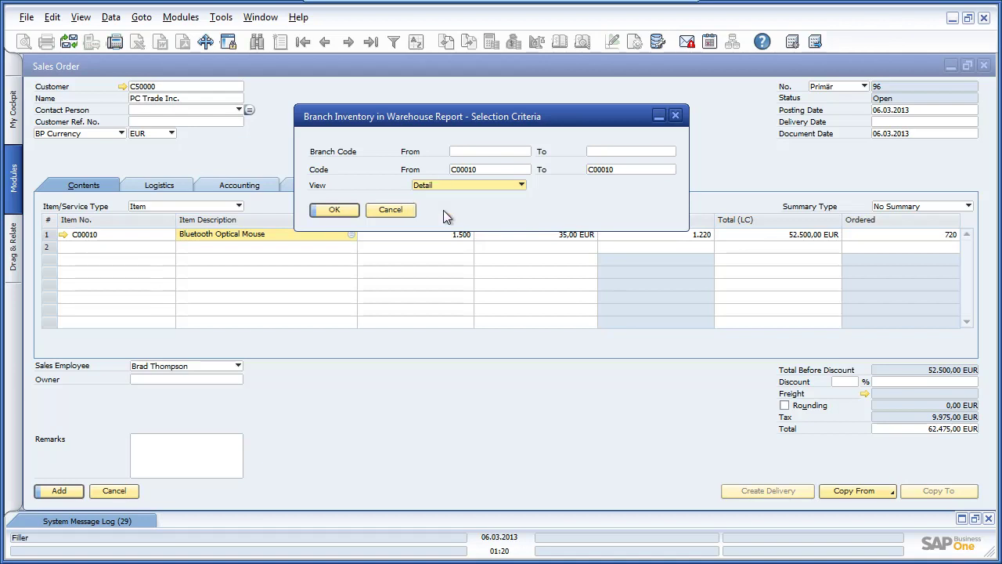
left_click(335, 210)
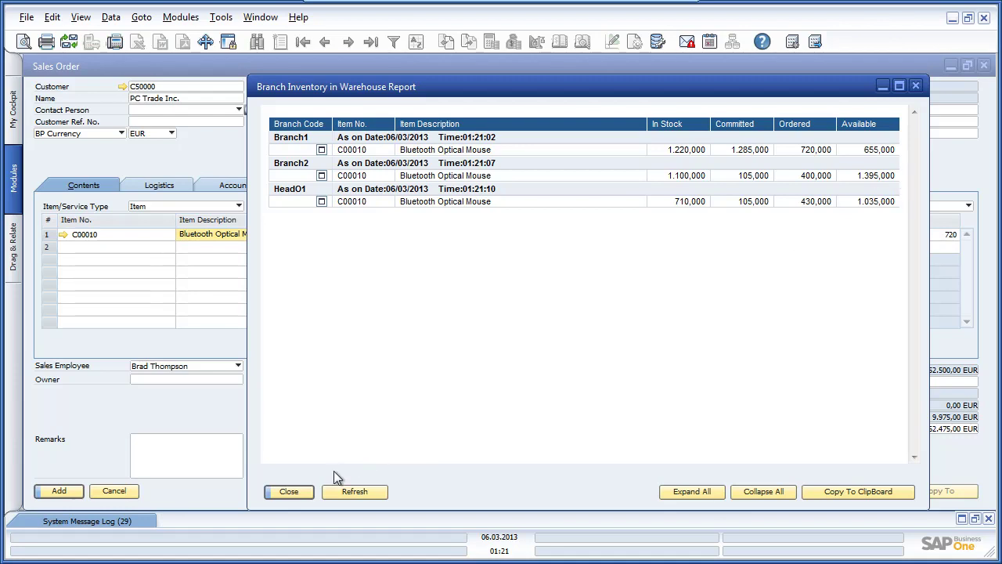
left_click(291, 491)
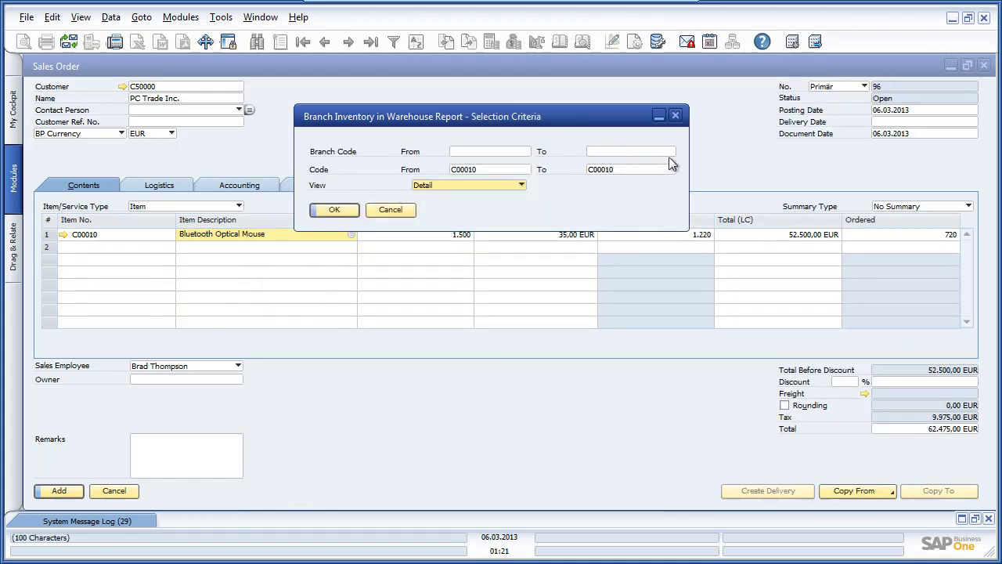
left_click(678, 117)
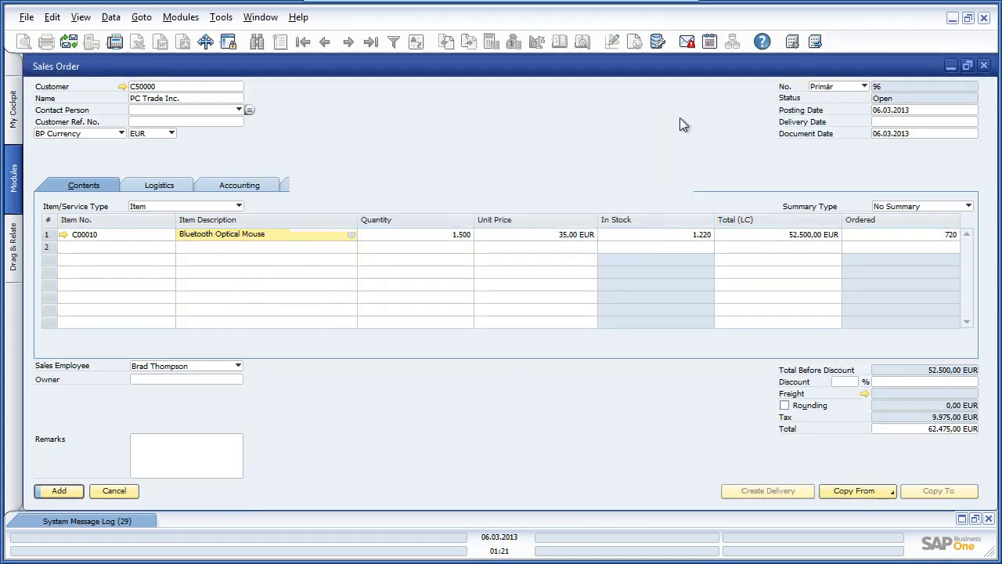
- Set the sales order's delivery date to 06.03.2013 and update the existing rows with it
left_click(940, 121)
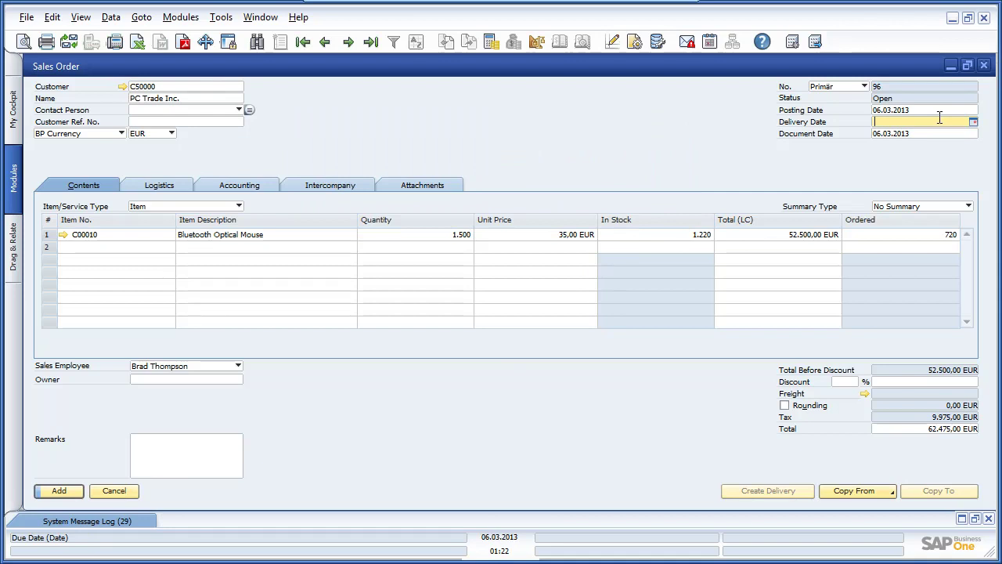
type("6")
key("Tab")
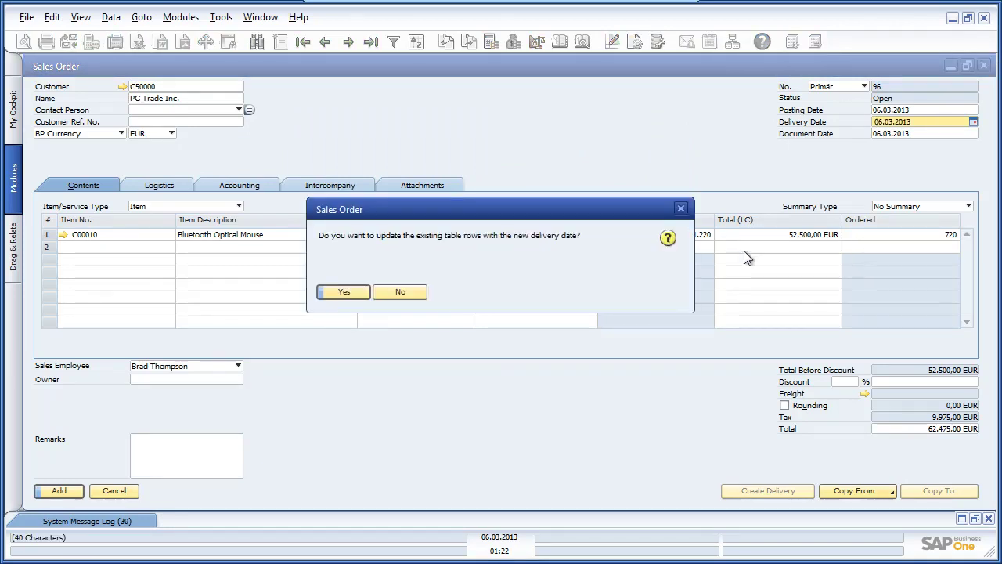
left_click(353, 292)
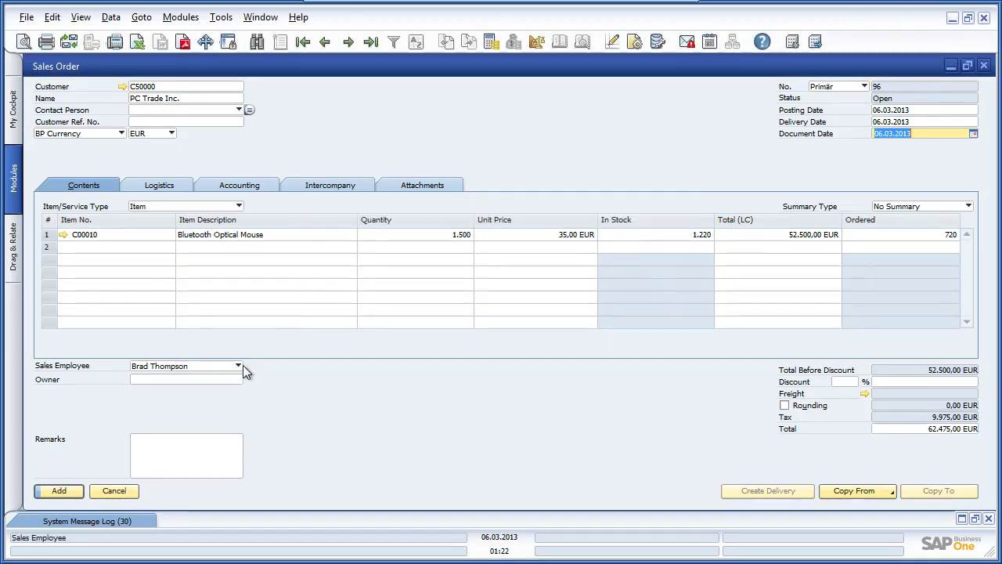
- Add the sales order despite the exceeded consolidated credit limit, and close the sales order form
left_click(74, 490)
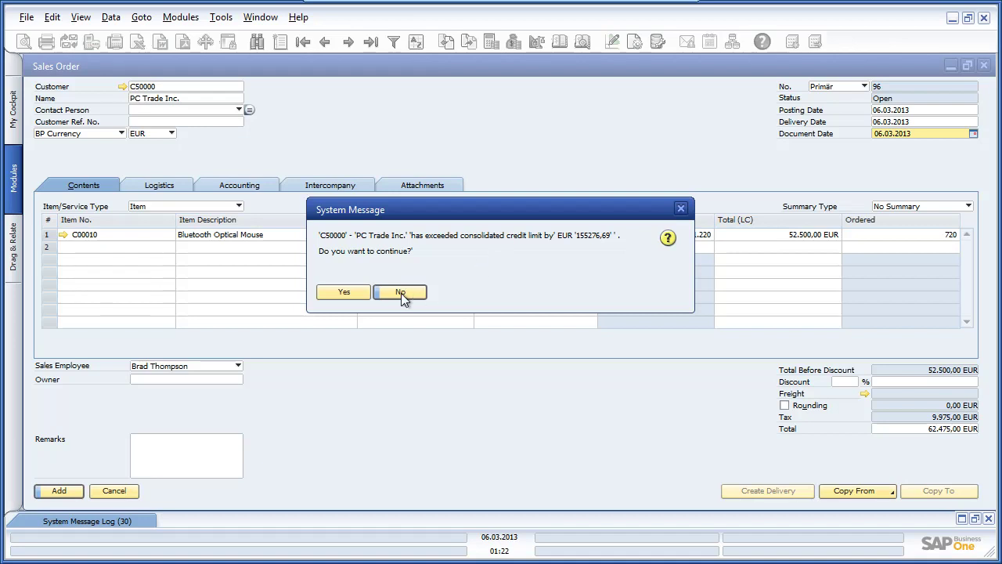
left_click(350, 292)
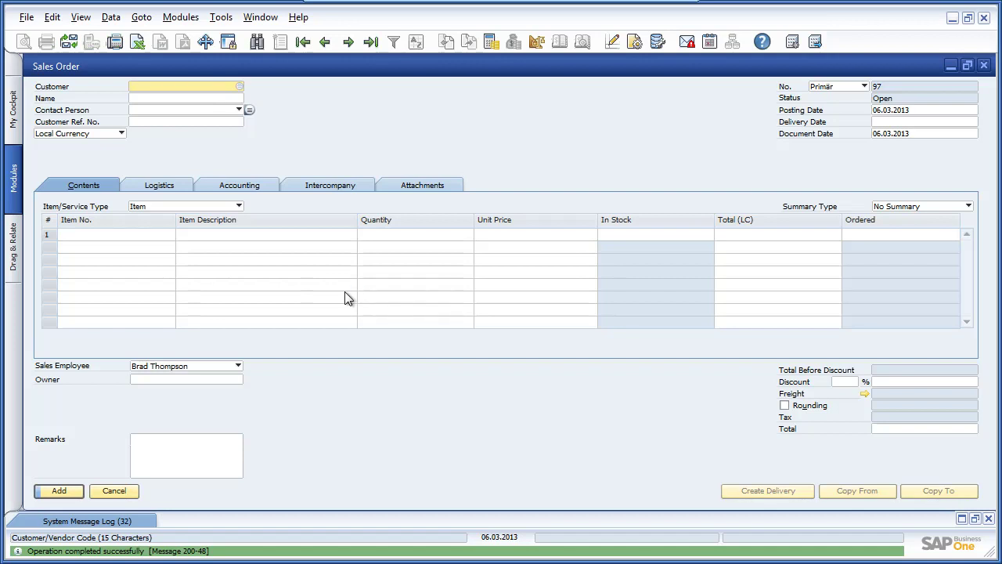
left_click(984, 65)
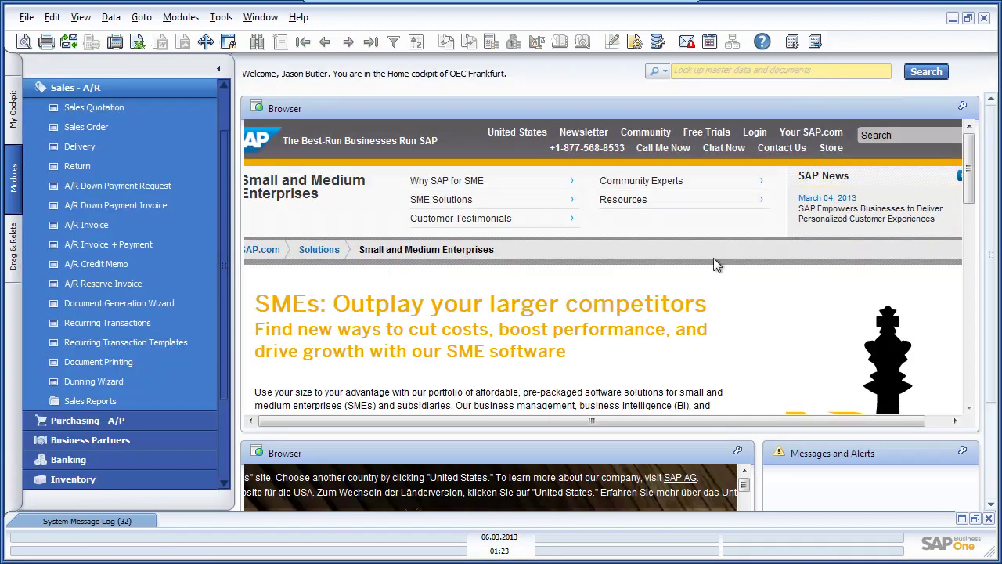
- Start a new purchase order and choose OEC Munich as the vendor
left_click(199, 427)
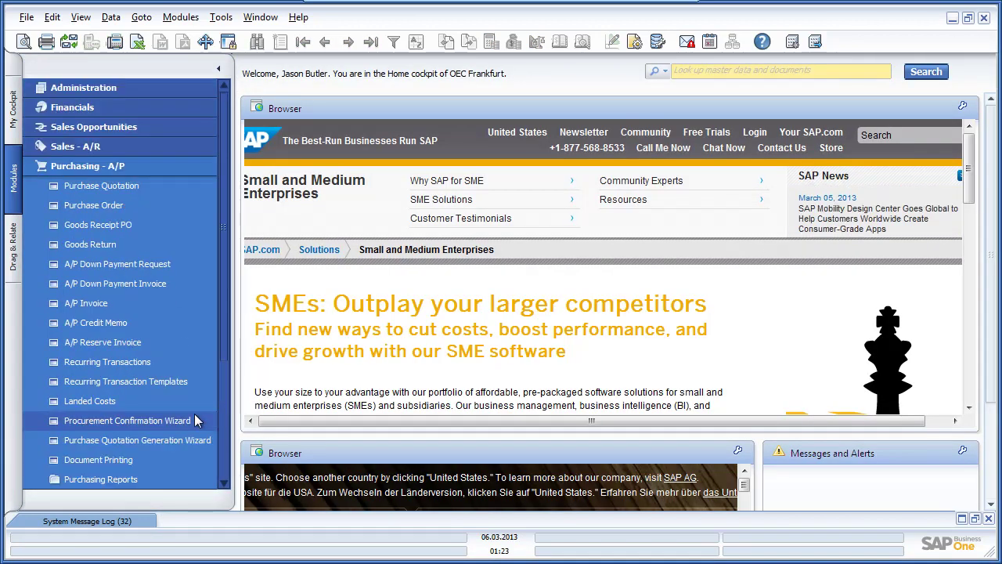
left_click(112, 209)
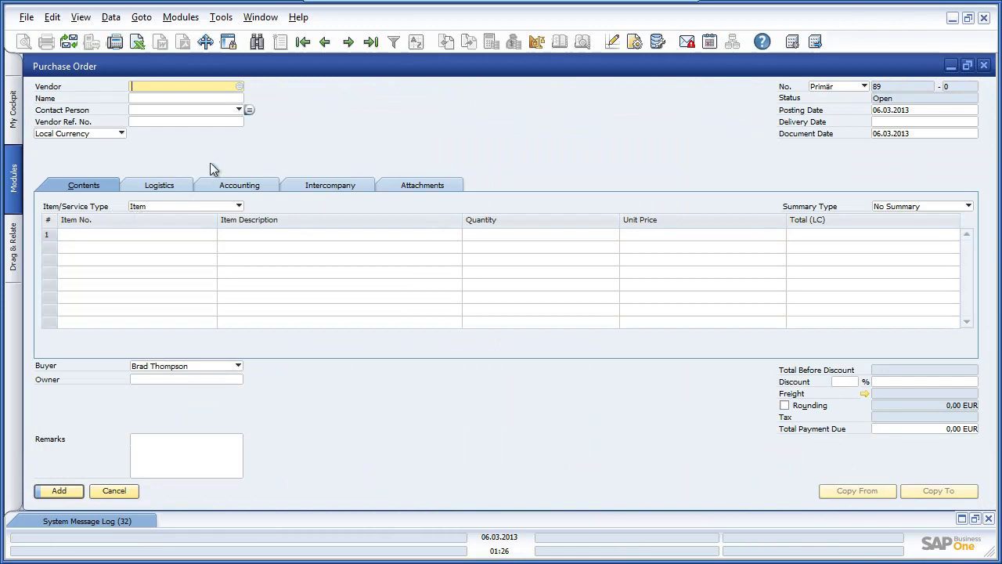
left_click(241, 87)
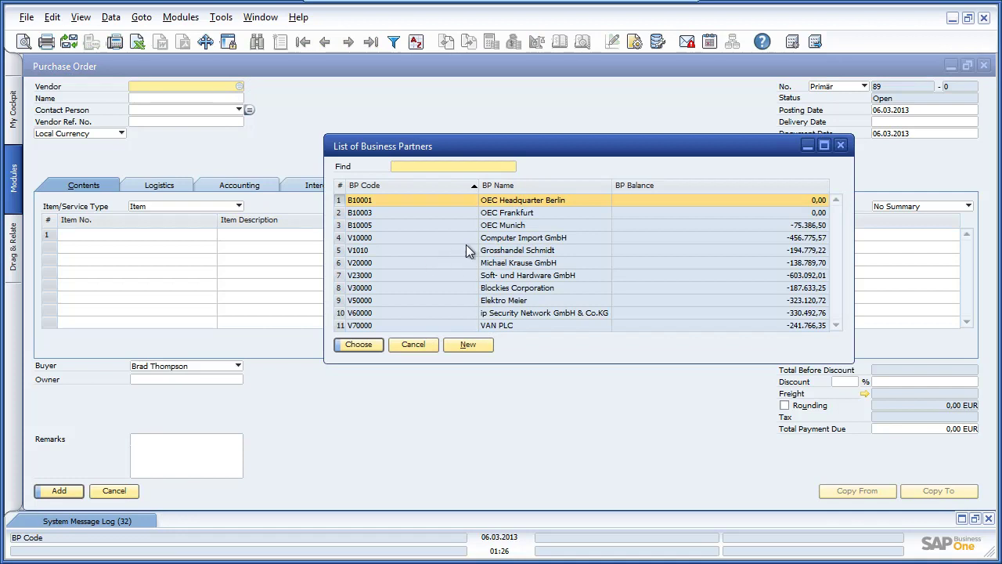
left_click(487, 227)
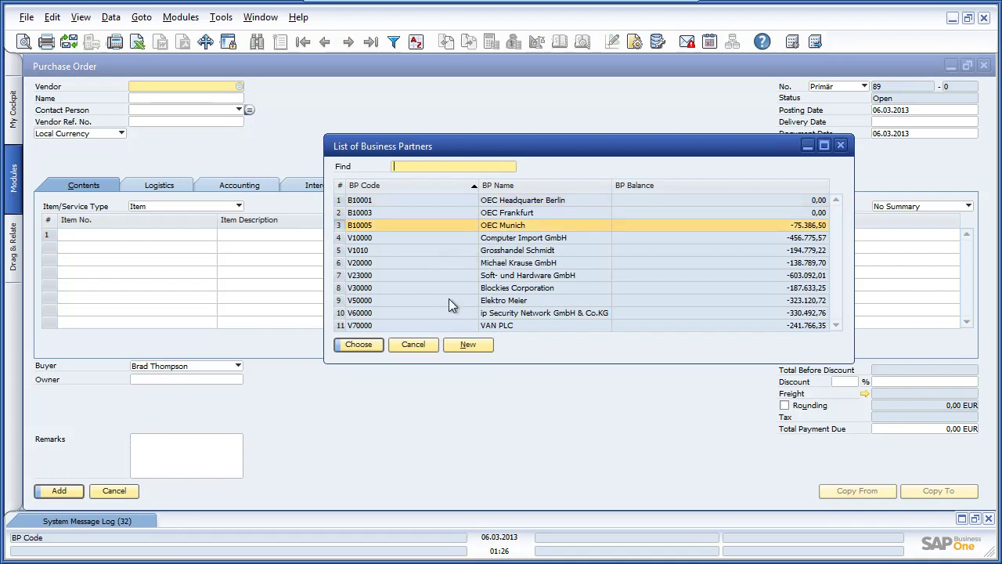
left_click(366, 345)
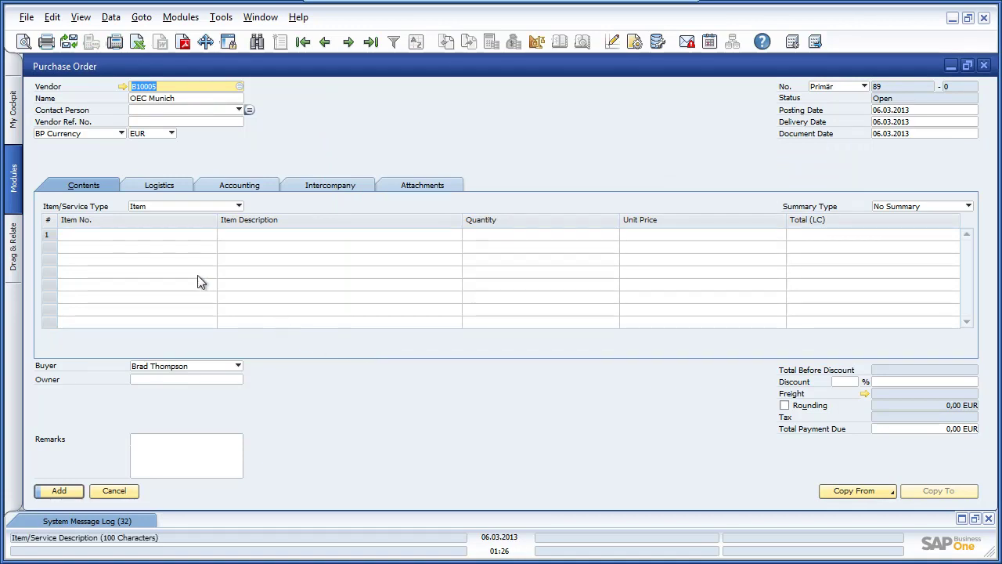
- Add item C00010, Bluetooth Optical Mouse, to the first row of the purchase order
left_click(206, 235)
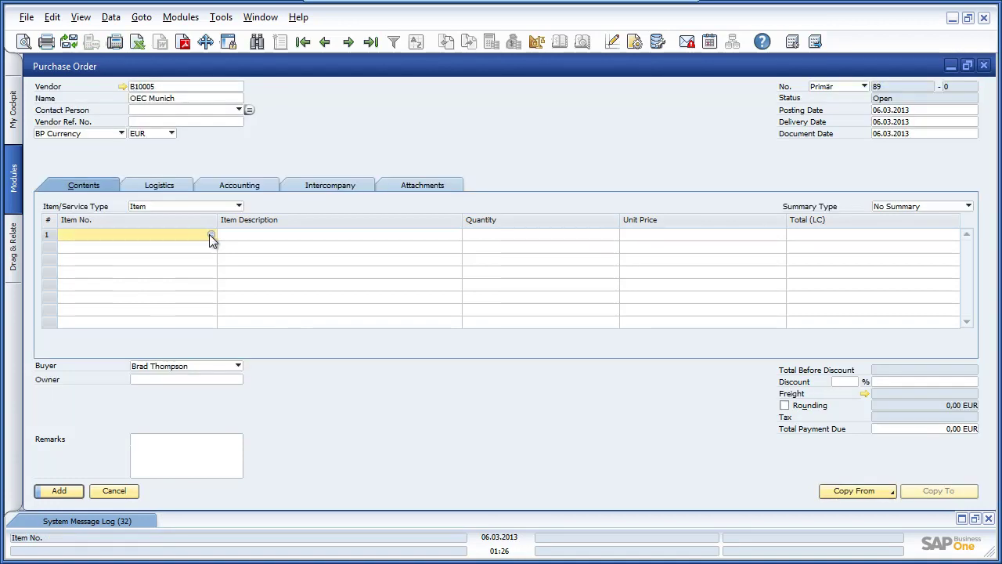
left_click(209, 234)
left_click_drag(664, 223, 662, 246)
left_click(513, 266)
left_click(360, 346)
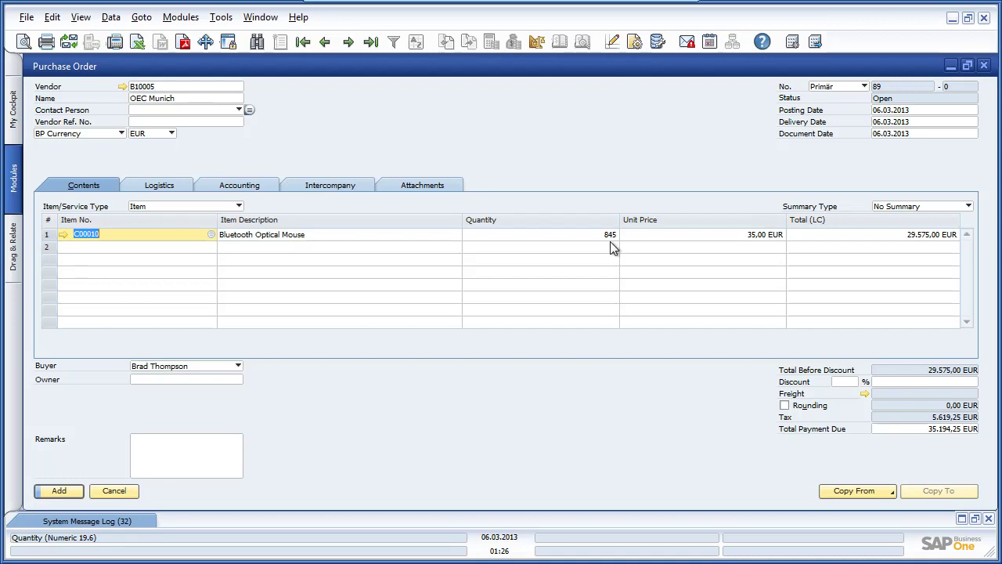
- Open the Branch Inventory in Warehouse report criteria for the mouse row and limit the item code range to C00010
left_click(355, 239)
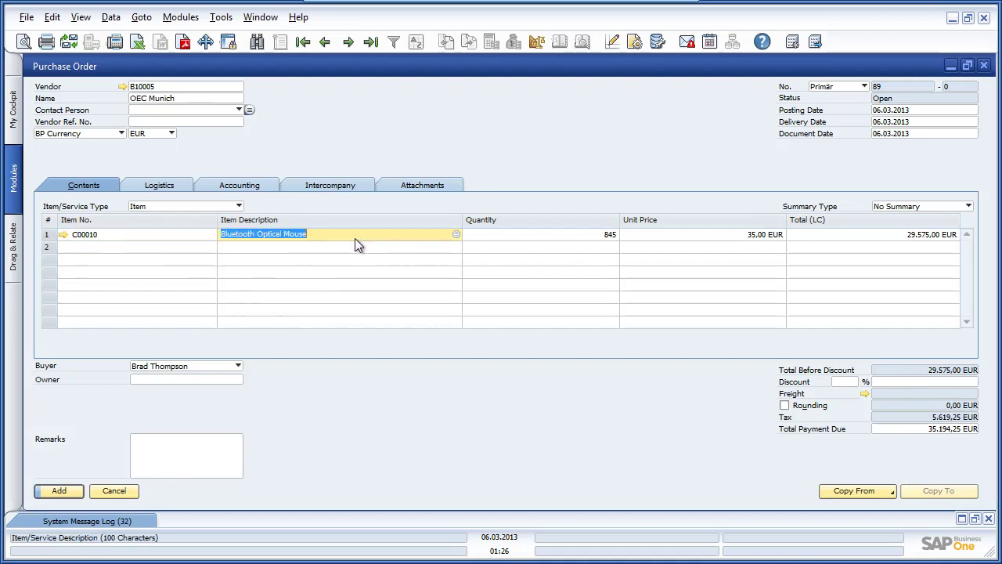
right_click(355, 239)
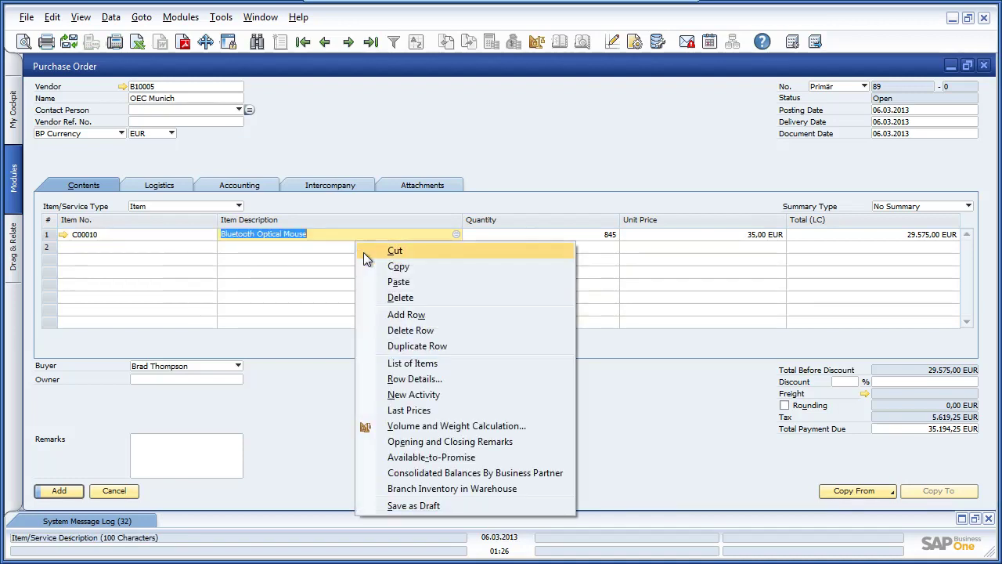
left_click(441, 486)
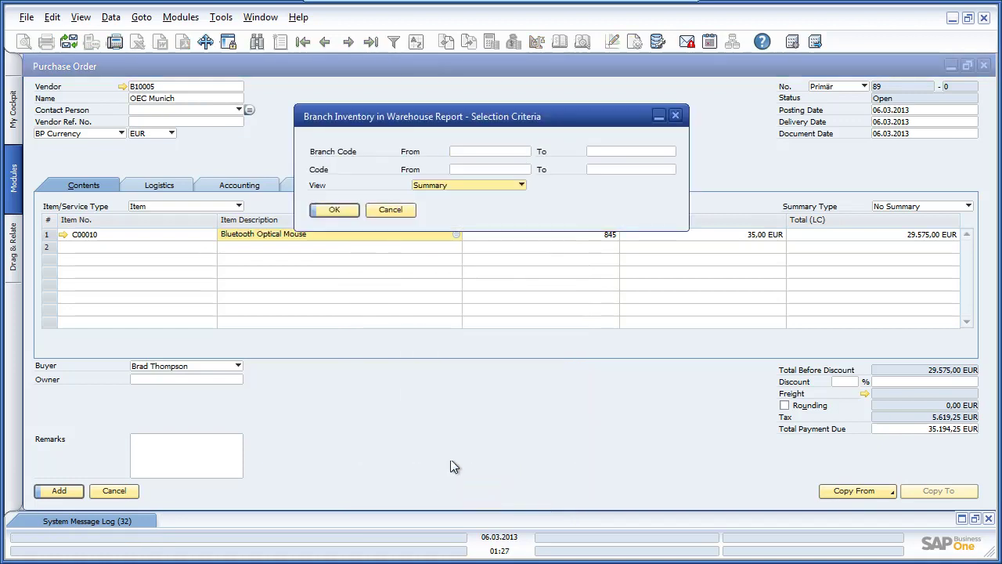
left_click(484, 171)
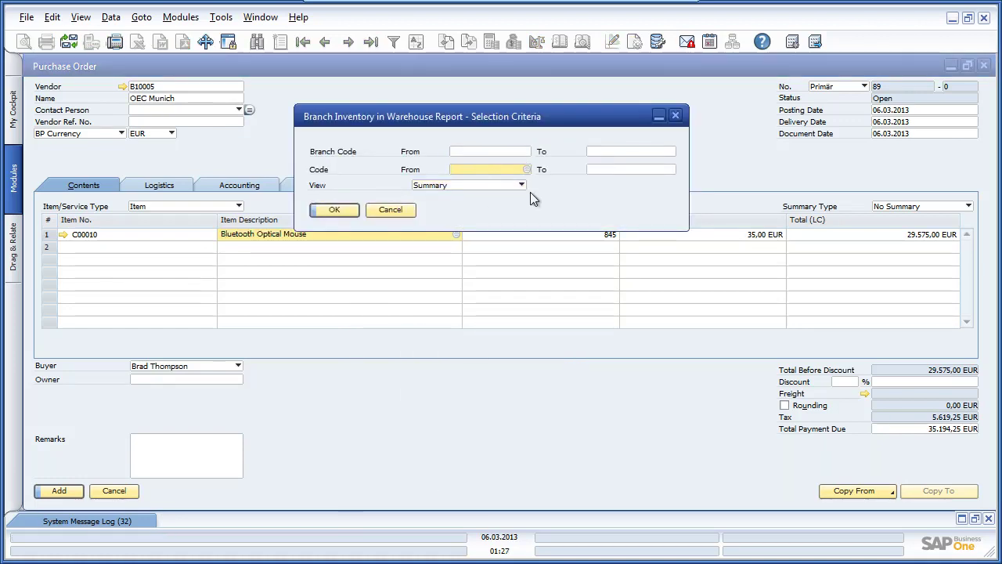
type("C00010")
key("Tab")
type("C00010")
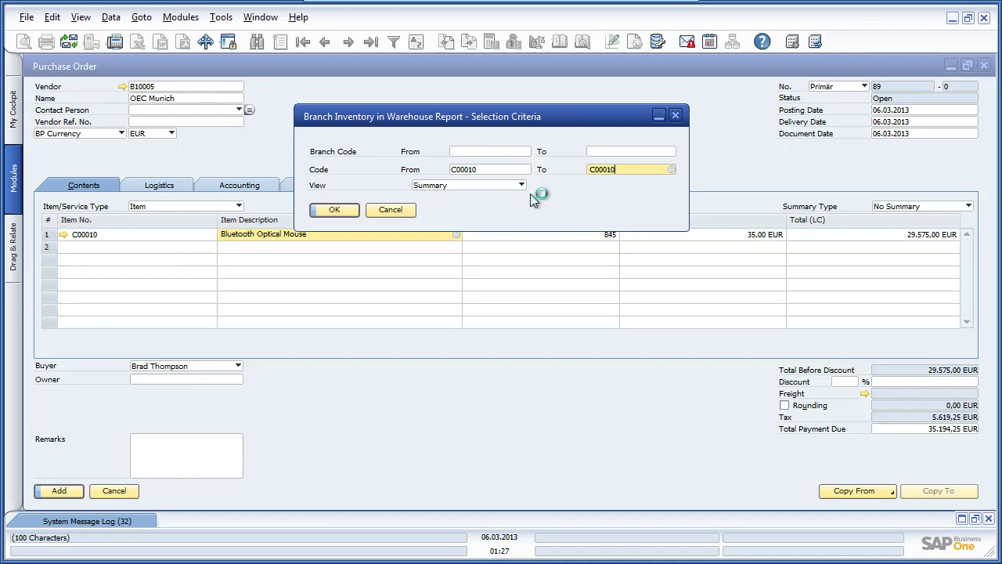
- Run the branch inventory report in Detail view, check the mouse's stock per branch, and close the report and its criteria
left_click(495, 185)
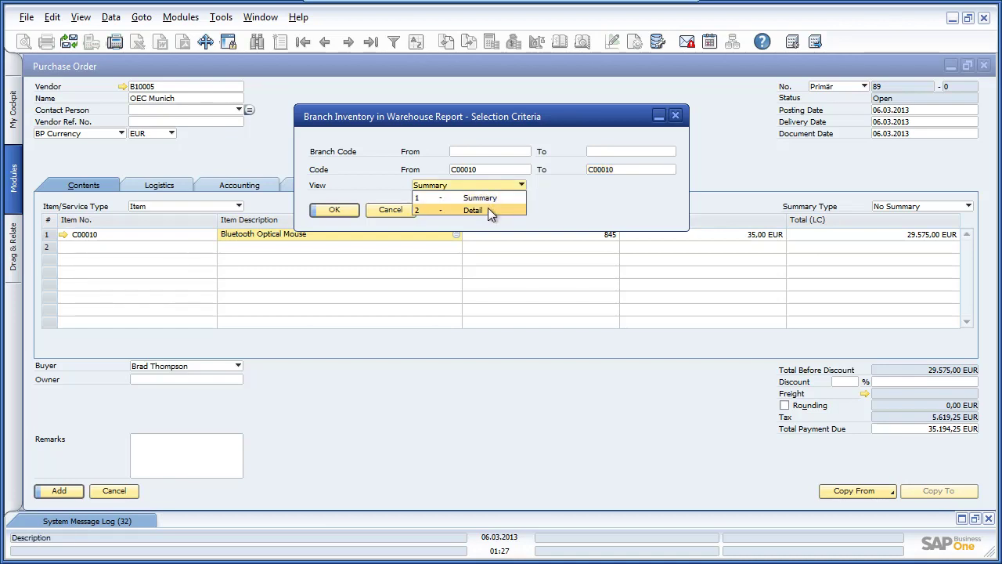
left_click(487, 209)
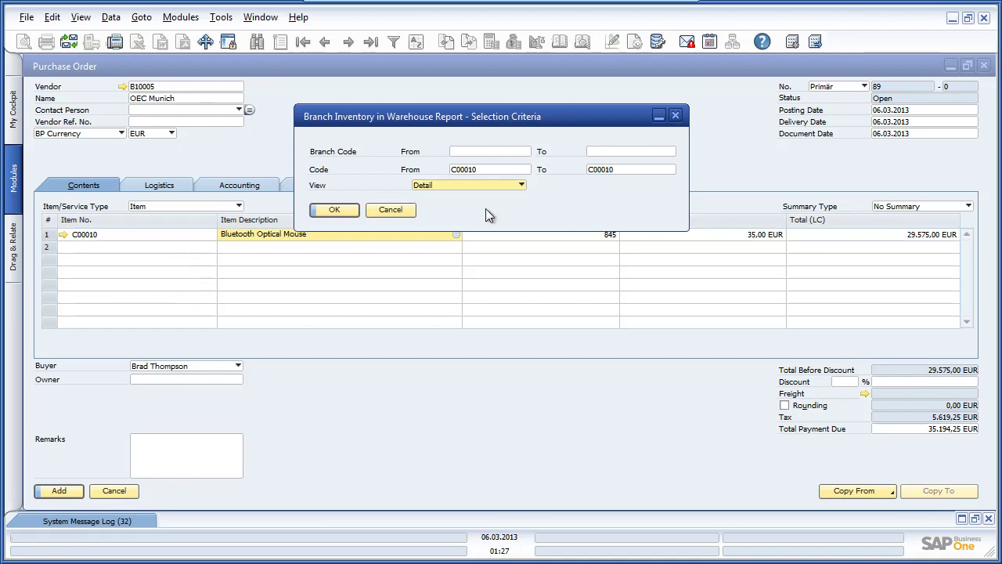
left_click(334, 210)
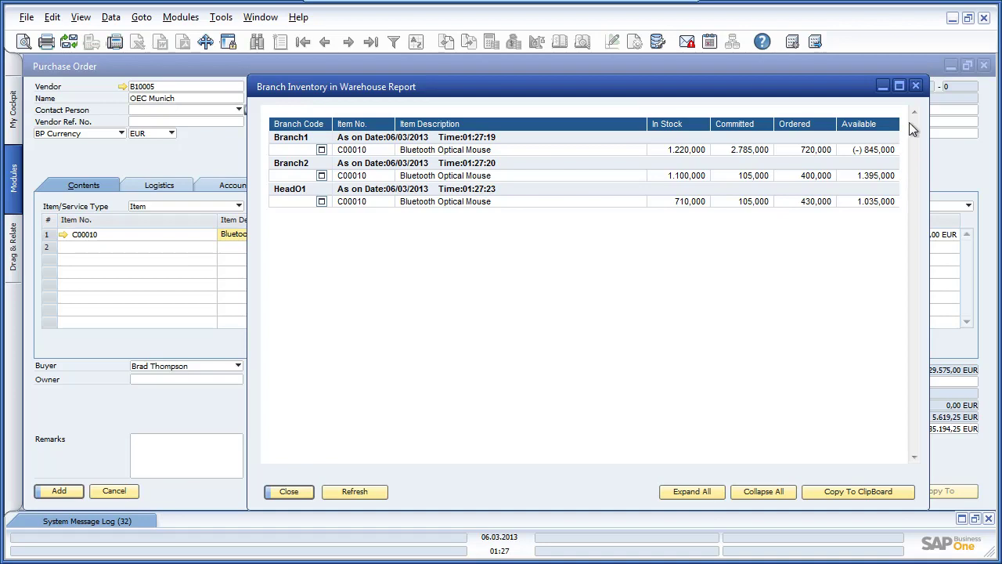
left_click(916, 85)
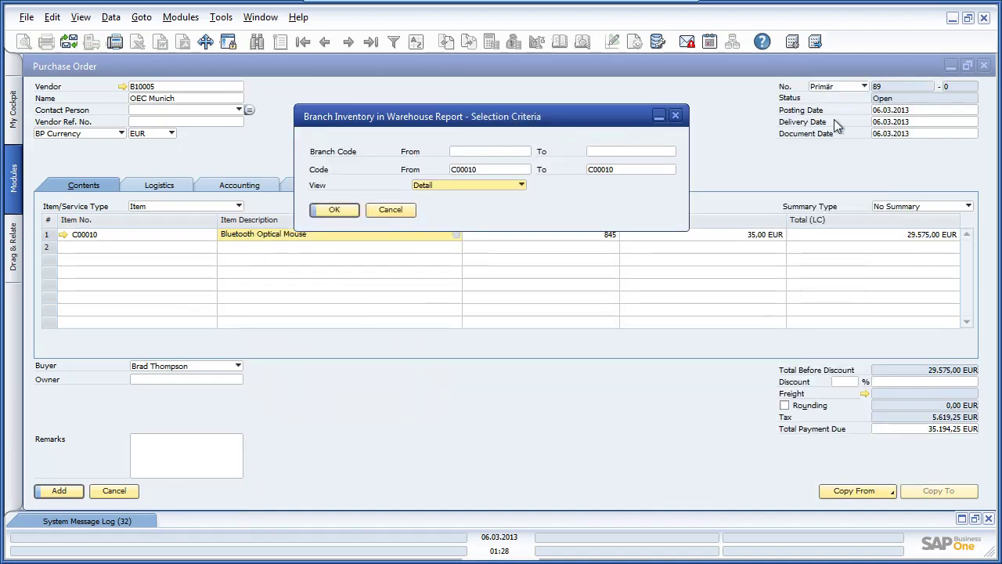
left_click(401, 208)
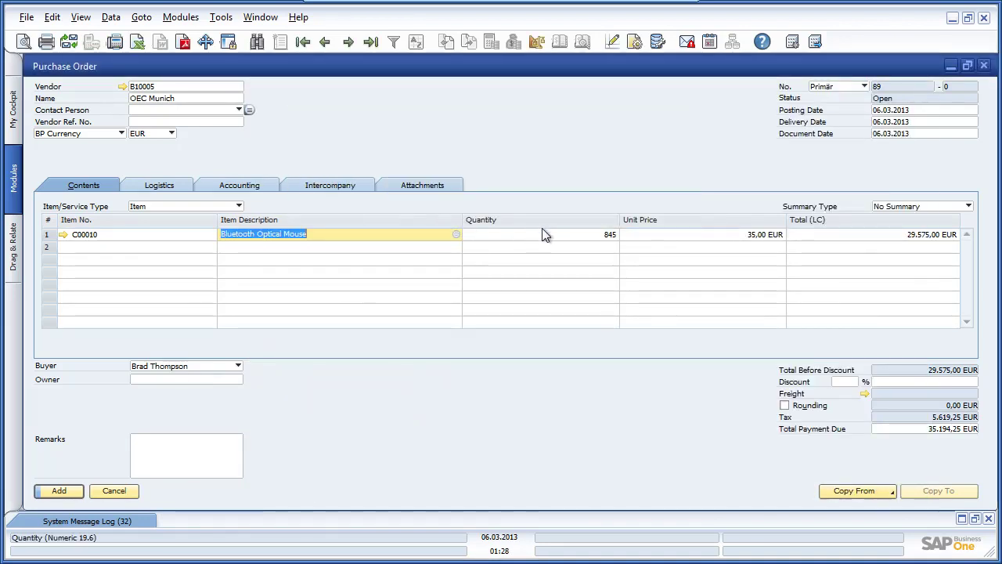
- Set the mouse row's quantity to 1000 and add the purchase order
left_click(564, 232)
type("1000")
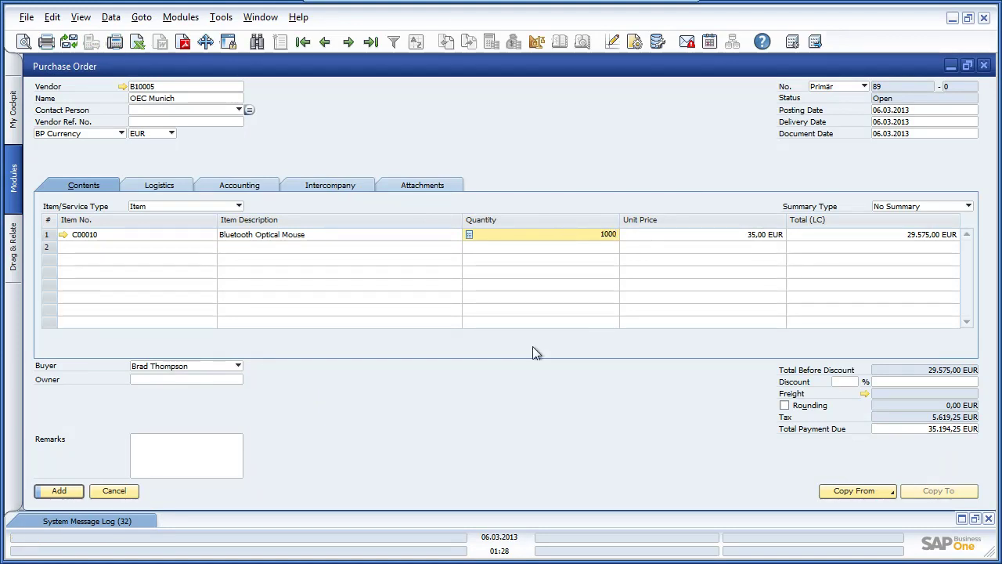
left_click(57, 491)
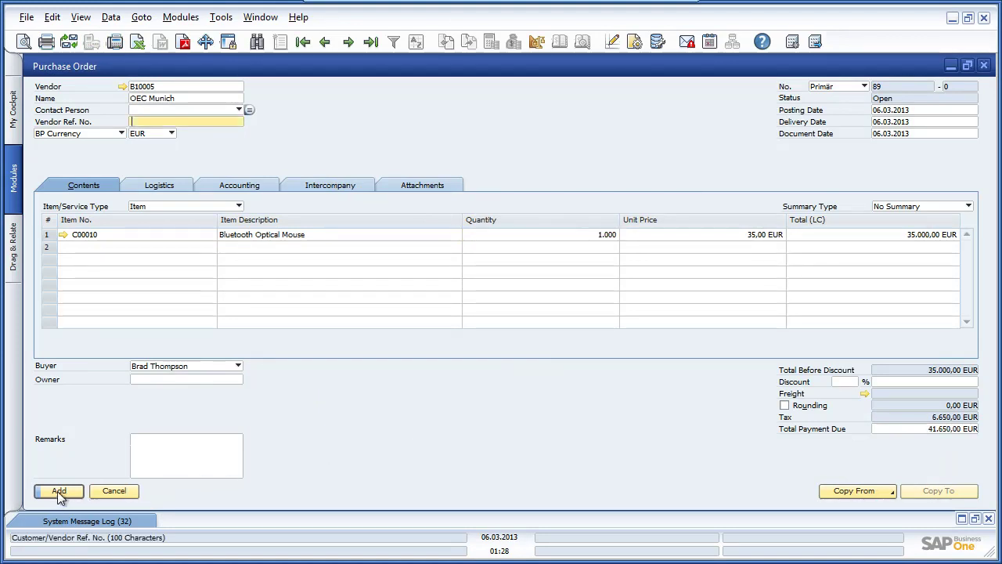
left_click(57, 491)
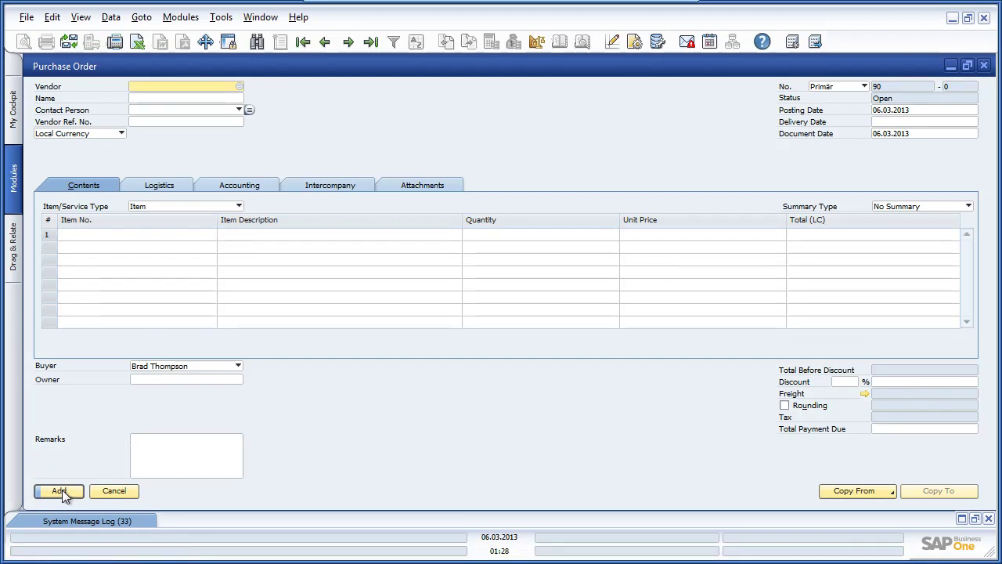
- Reopen the purchase order just added and check its intercompany details
left_click(372, 42)
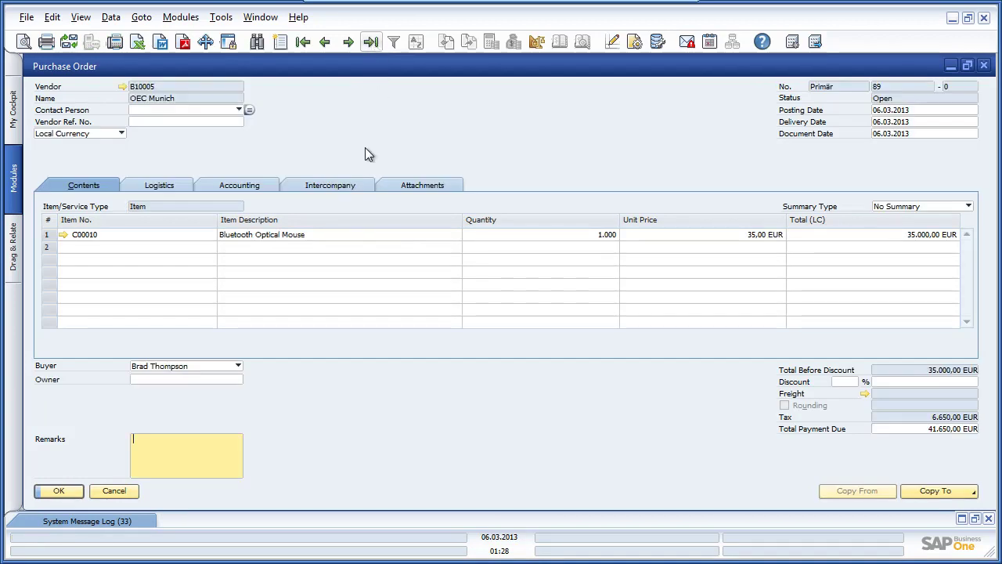
left_click(350, 188)
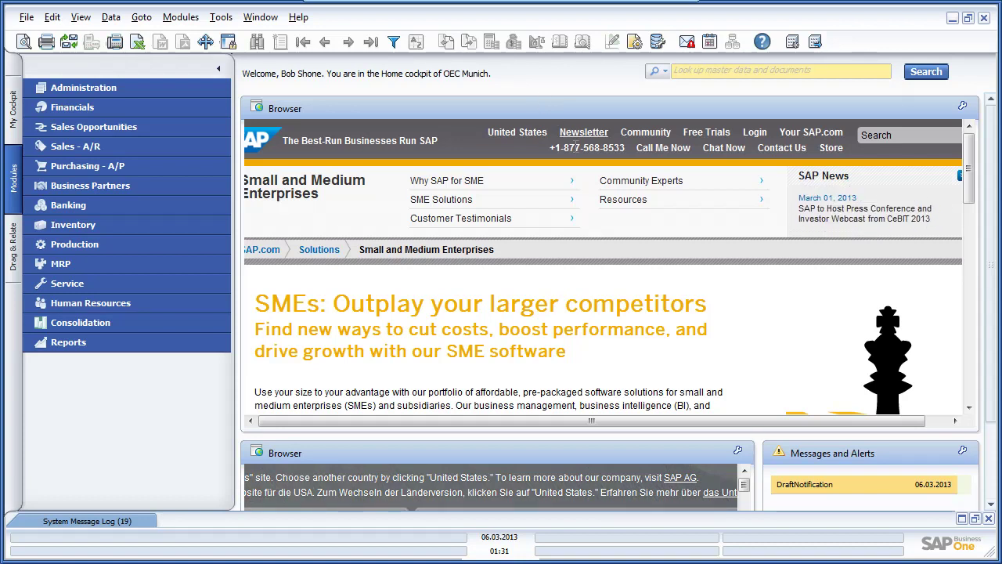
- In OEC Munich's company, open the draft sales order linked in the DraftNotification message and show its intercompany details
left_click(842, 484)
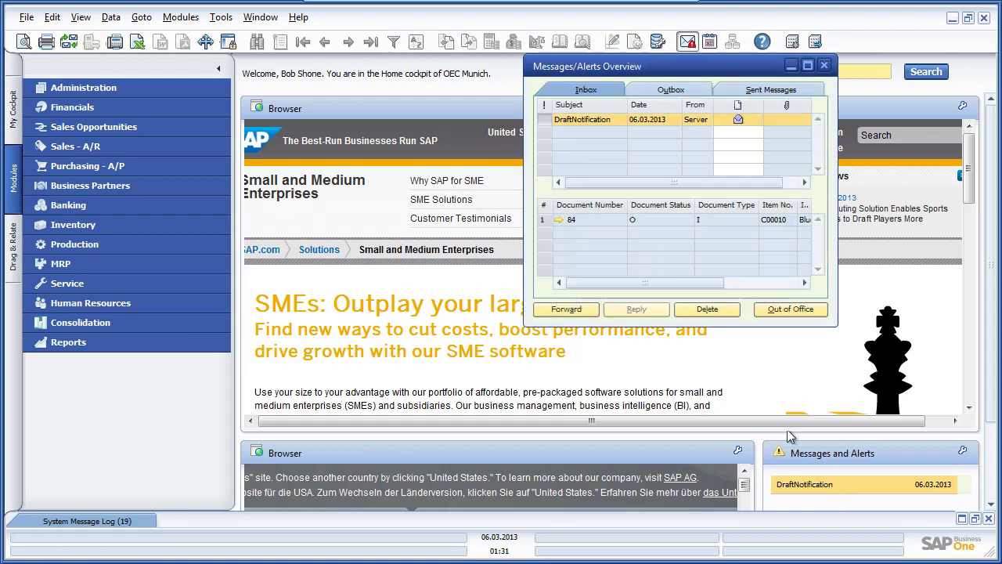
left_click(559, 223)
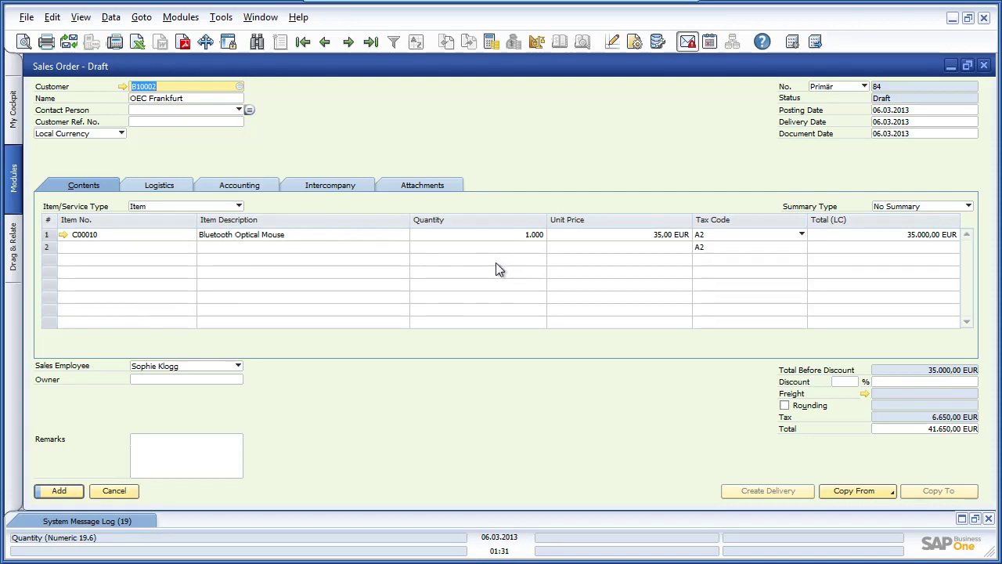
left_click(354, 187)
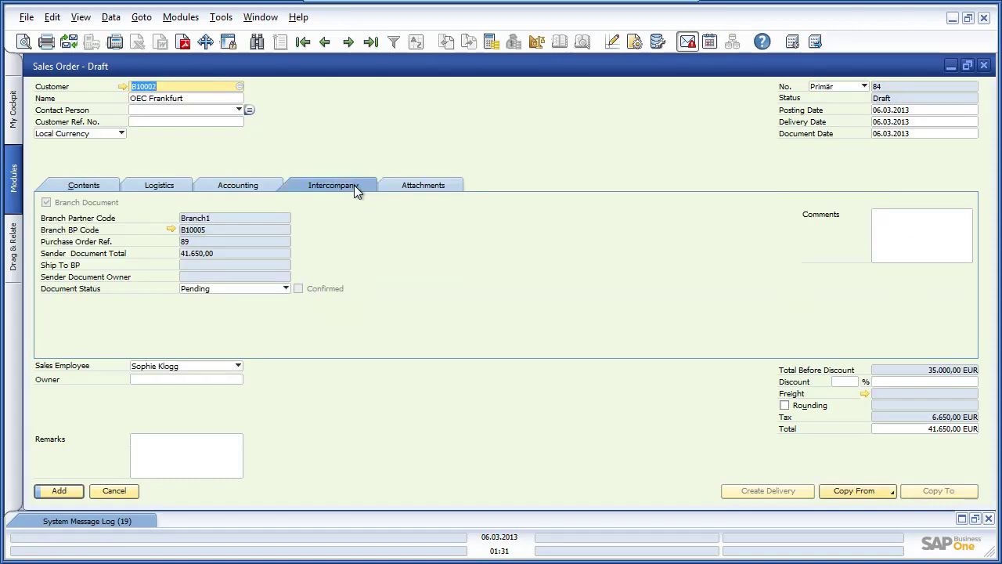
- Set the draft's intercompany document status to Accept and add the sales order
left_click(261, 289)
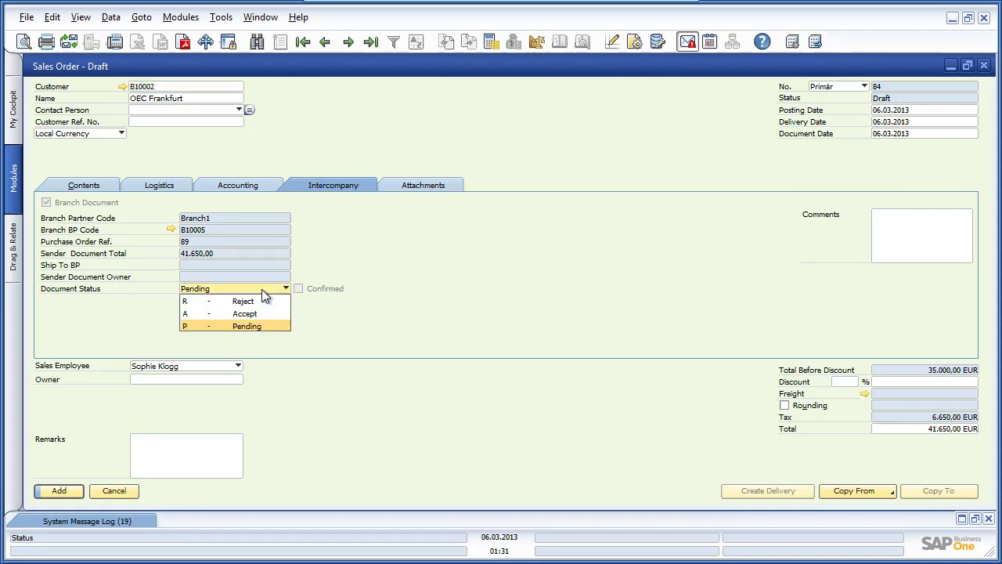
left_click(256, 313)
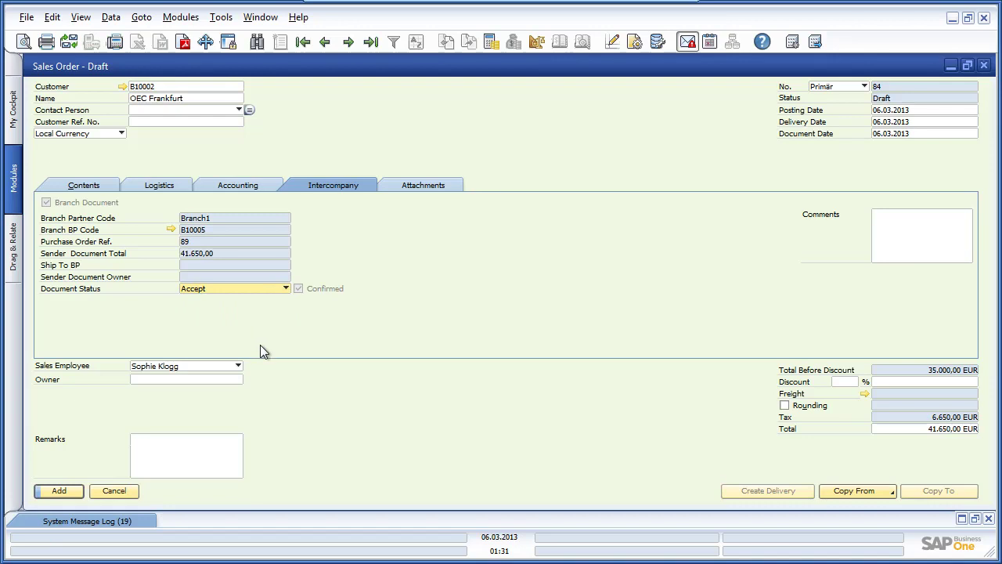
left_click(59, 491)
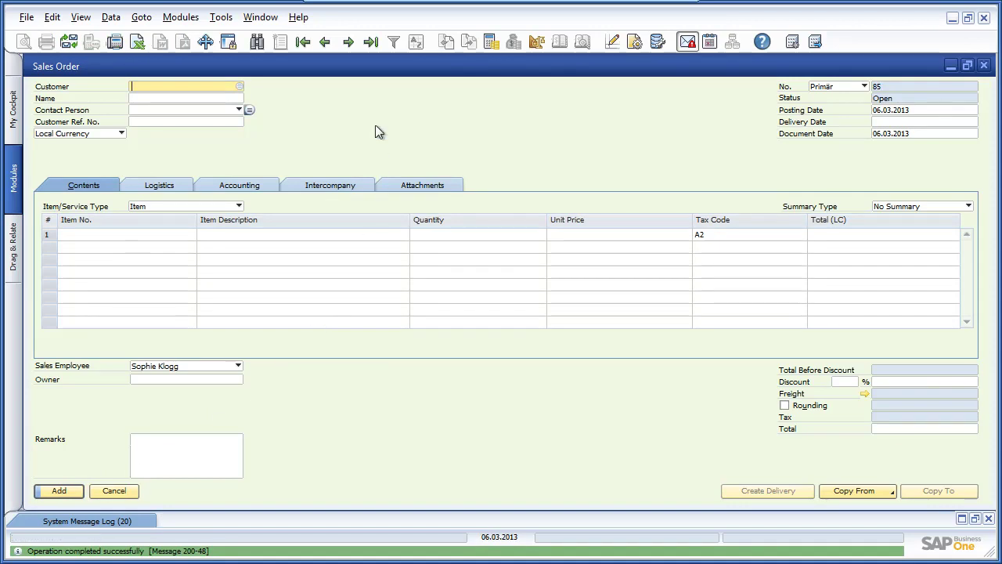
- Reopen the sales order just added and check its intercompany document status
left_click(372, 42)
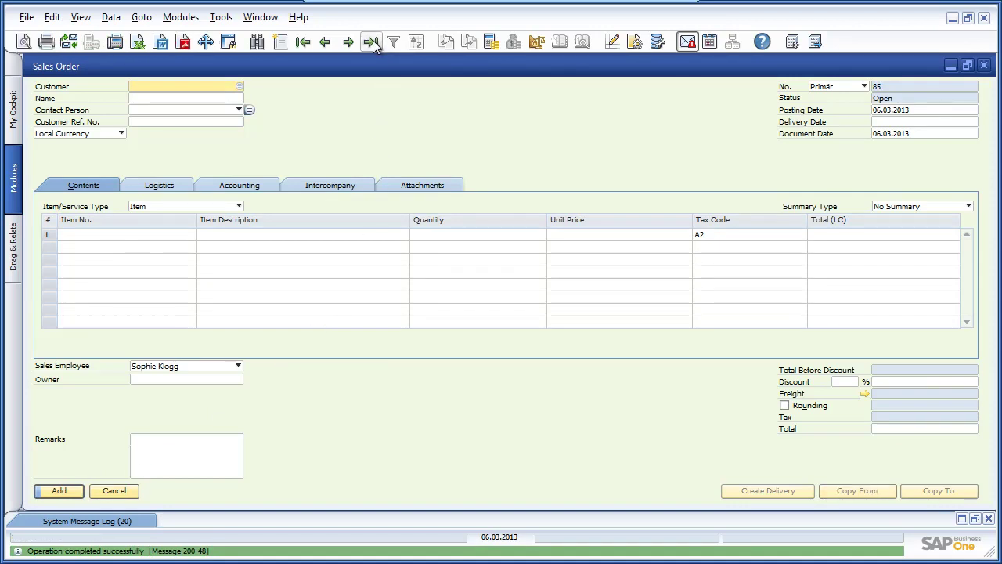
left_click(350, 185)
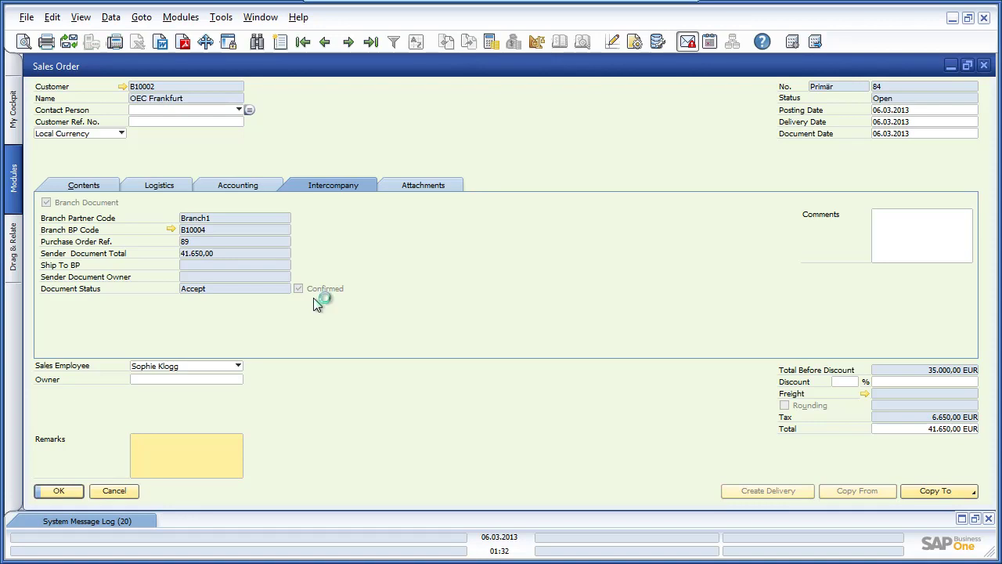
- Copy the sales order to an A/R invoice and review the invoice's intercompany details
left_click(968, 493)
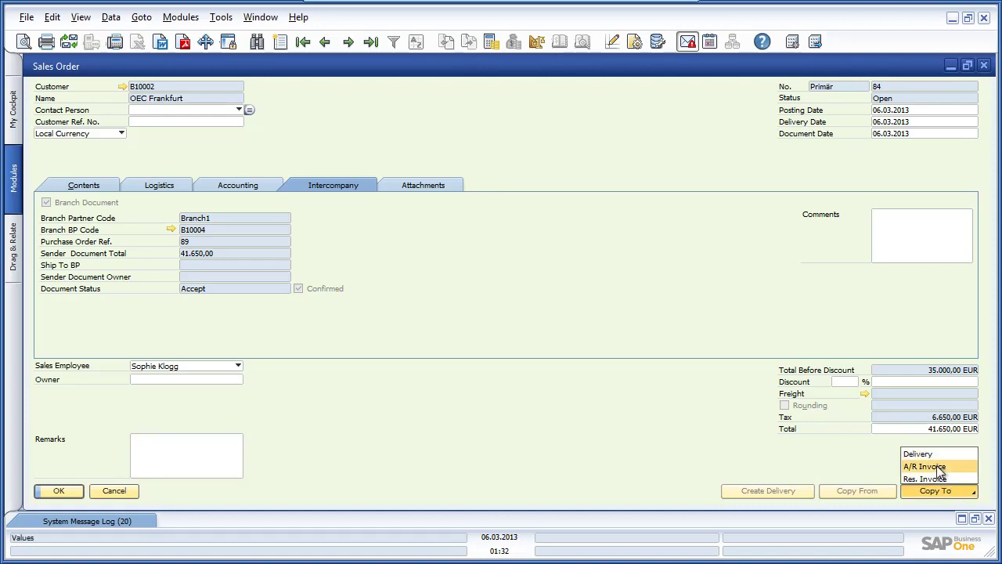
left_click(938, 466)
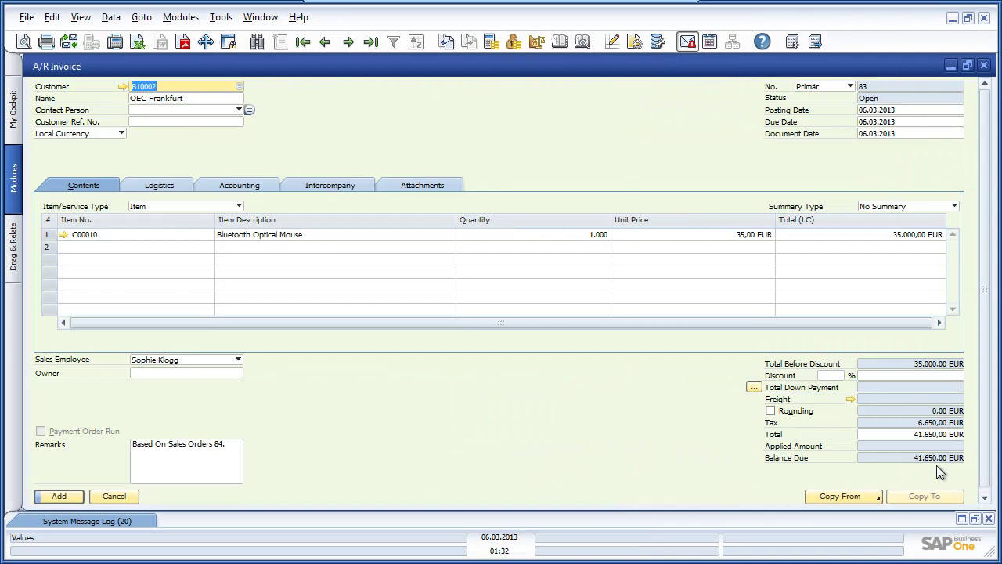
left_click(339, 187)
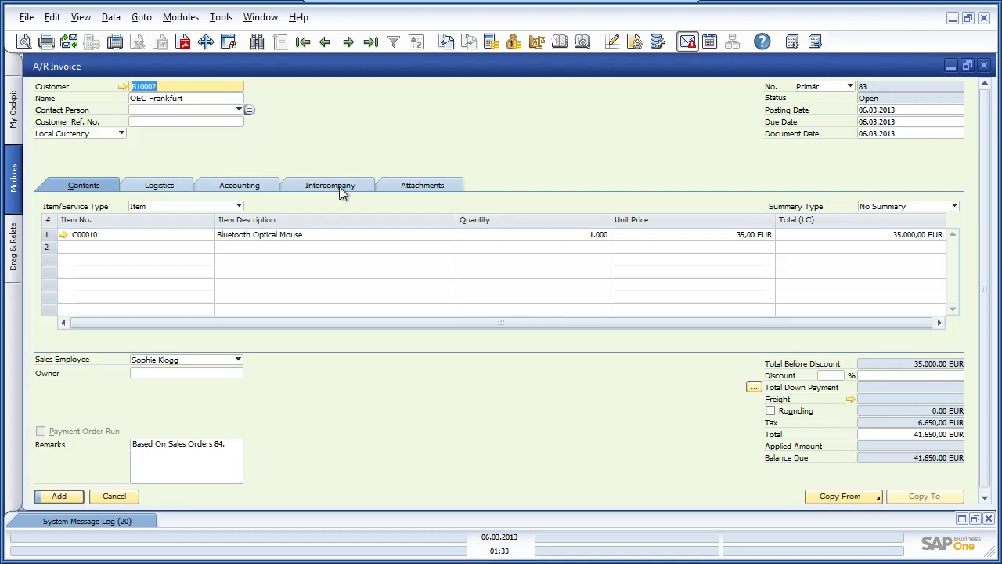
left_click(311, 288)
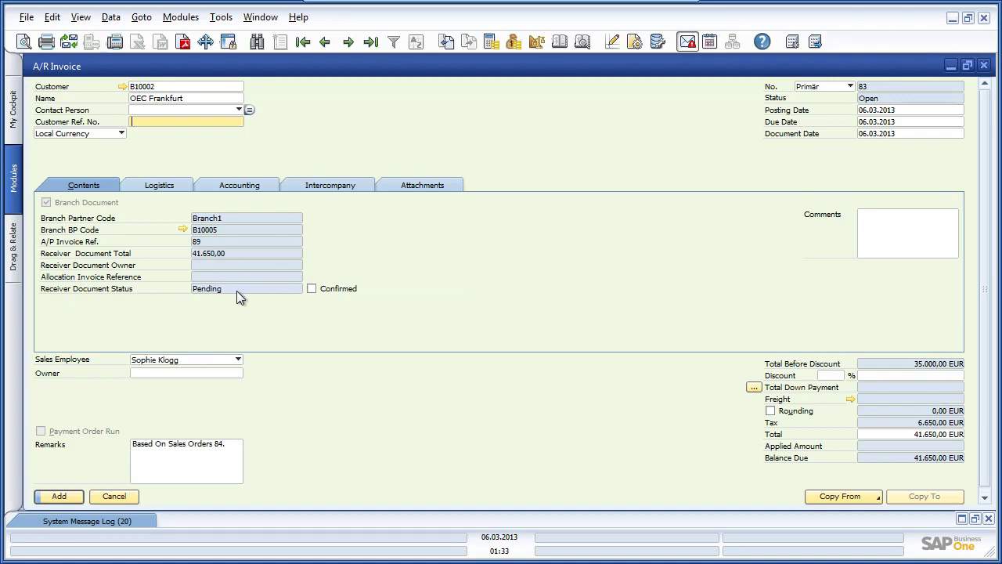
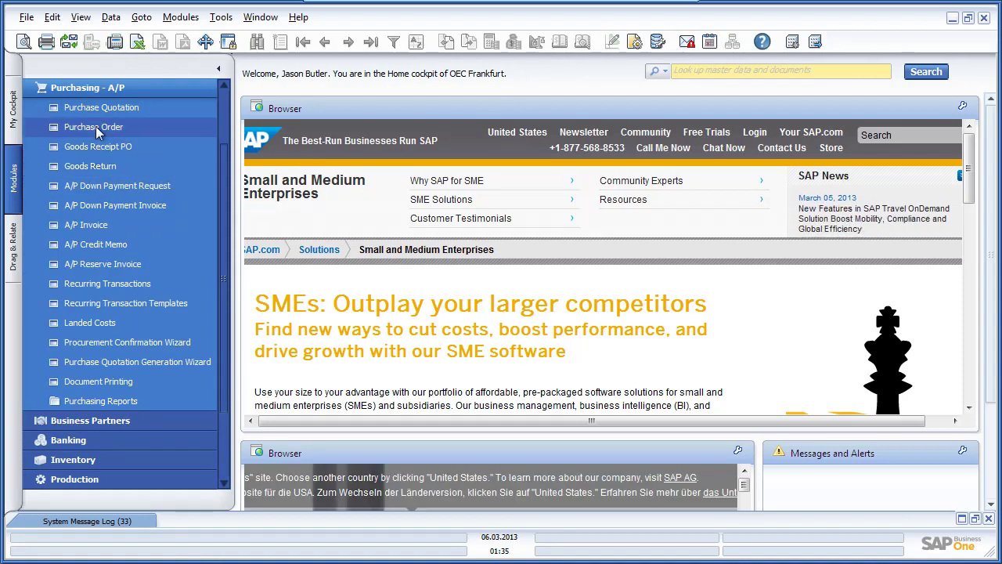
- In OEC Frankfurt's company, open the latest purchase order, check its intercompany receiver status, and close it
left_click(97, 130)
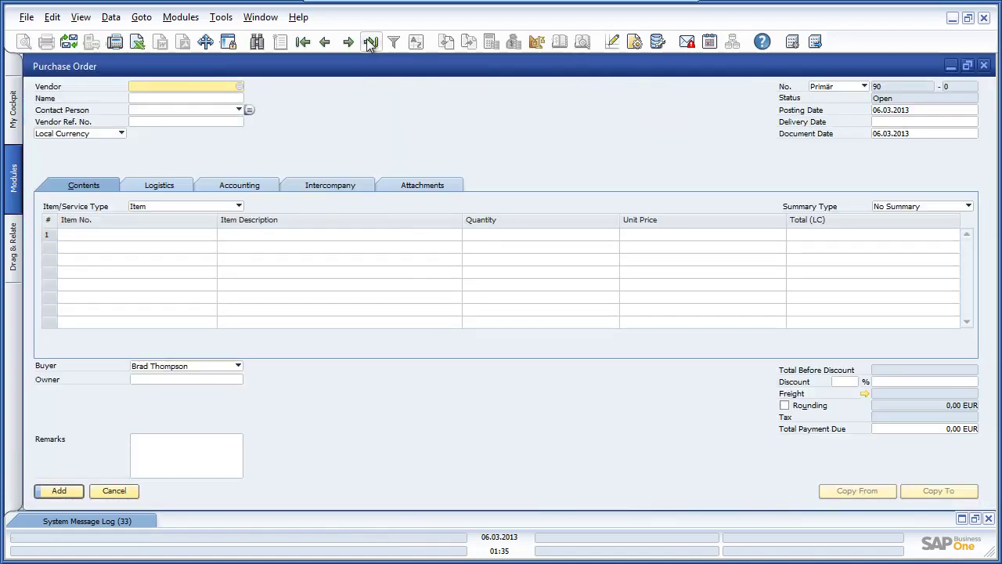
left_click(371, 43)
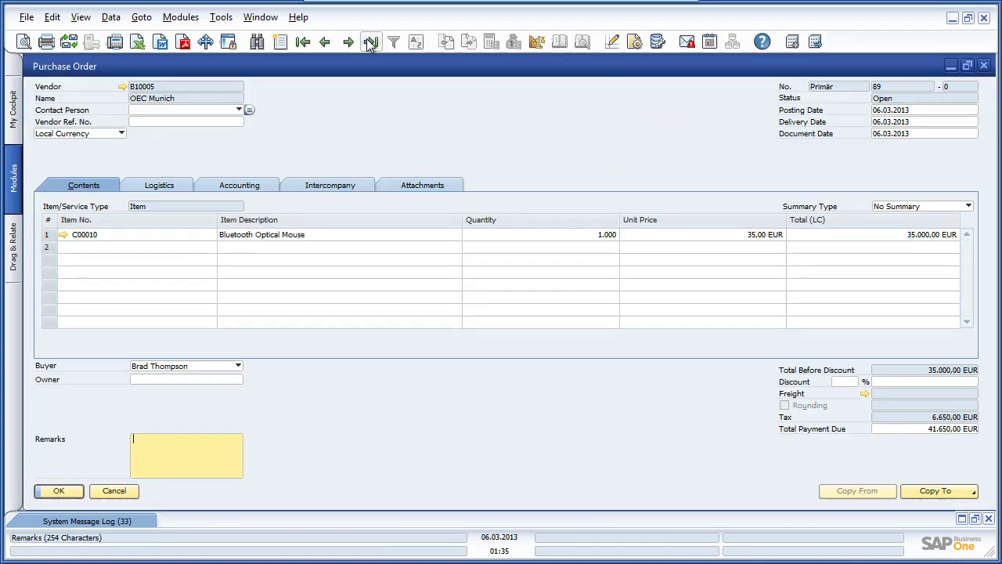
left_click(347, 185)
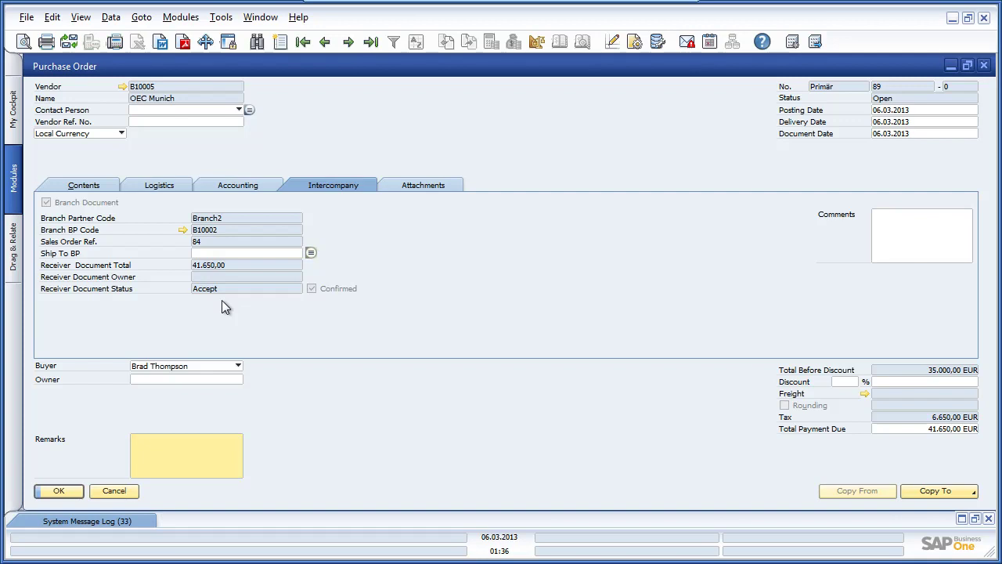
left_click(985, 65)
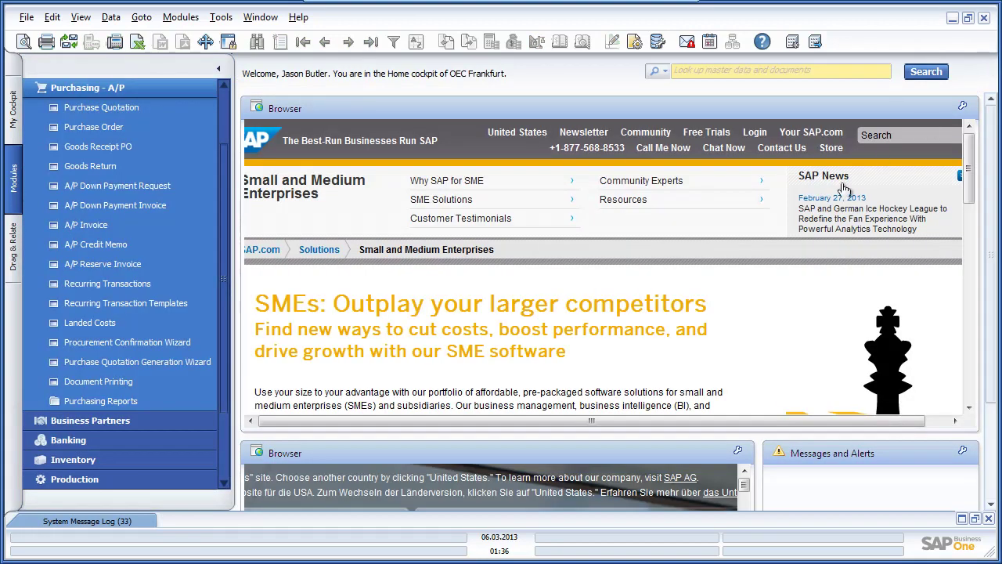
- Run the purchasing Document Drafts Report with its default criteria and open the A/P invoice draft from OEC Munich
left_click(141, 401)
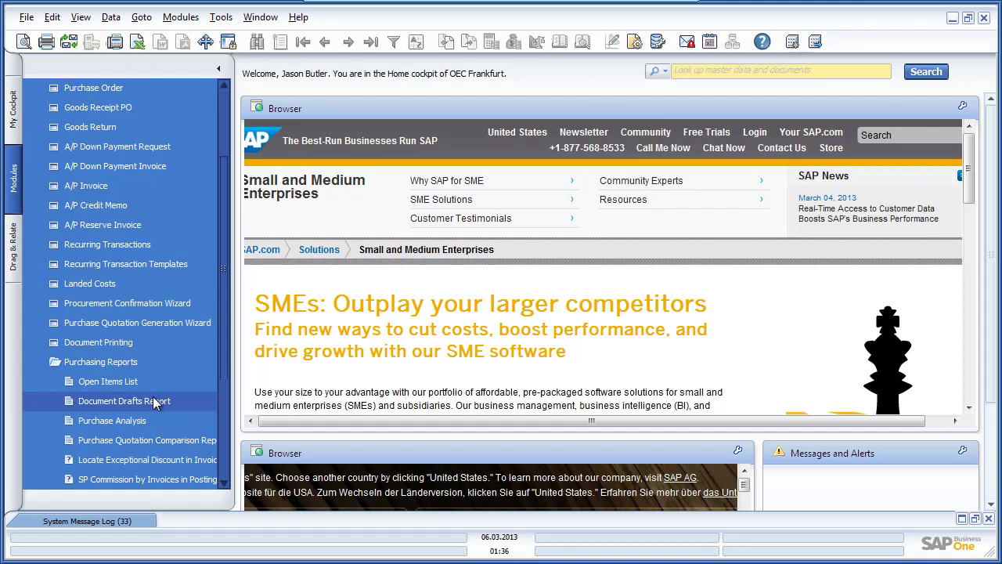
left_click(153, 401)
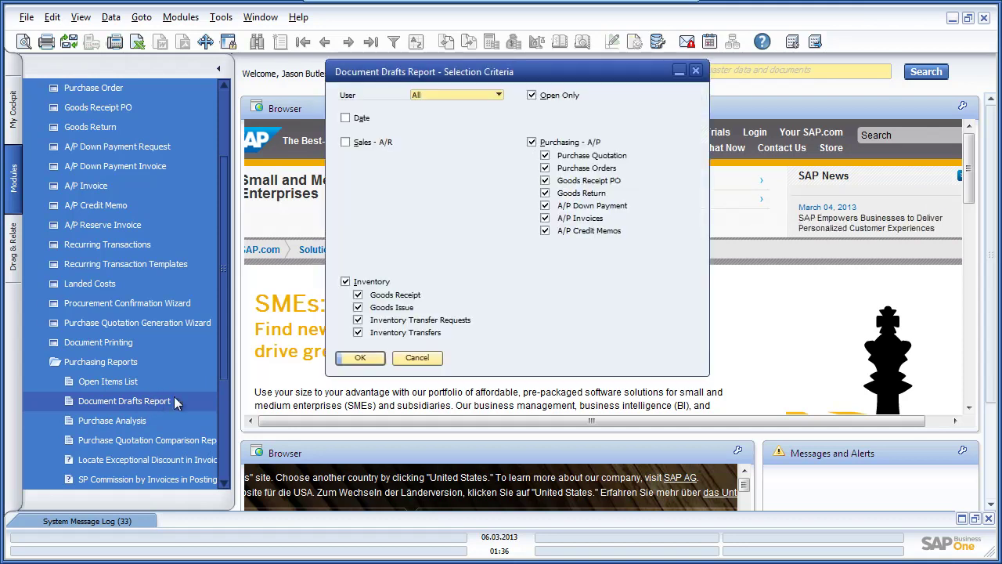
left_click(354, 357)
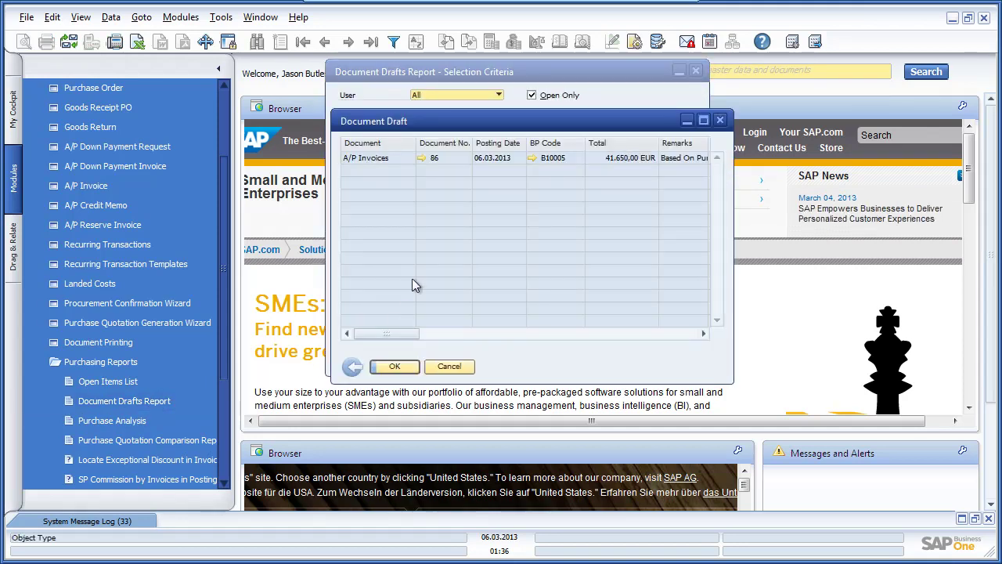
left_click(421, 159)
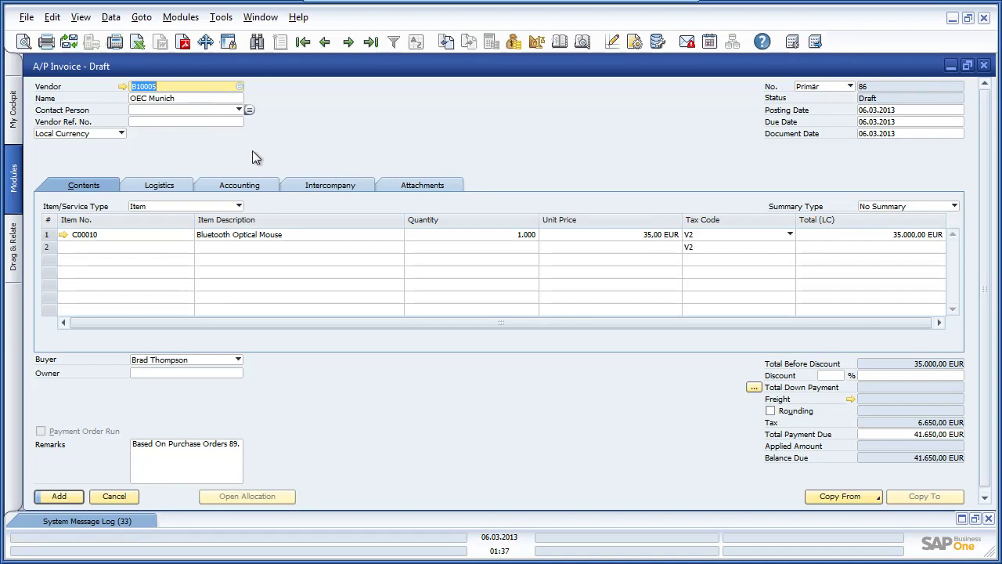
- Set the A/P invoice draft's intercompany document status to Accept and add the invoice
left_click(369, 186)
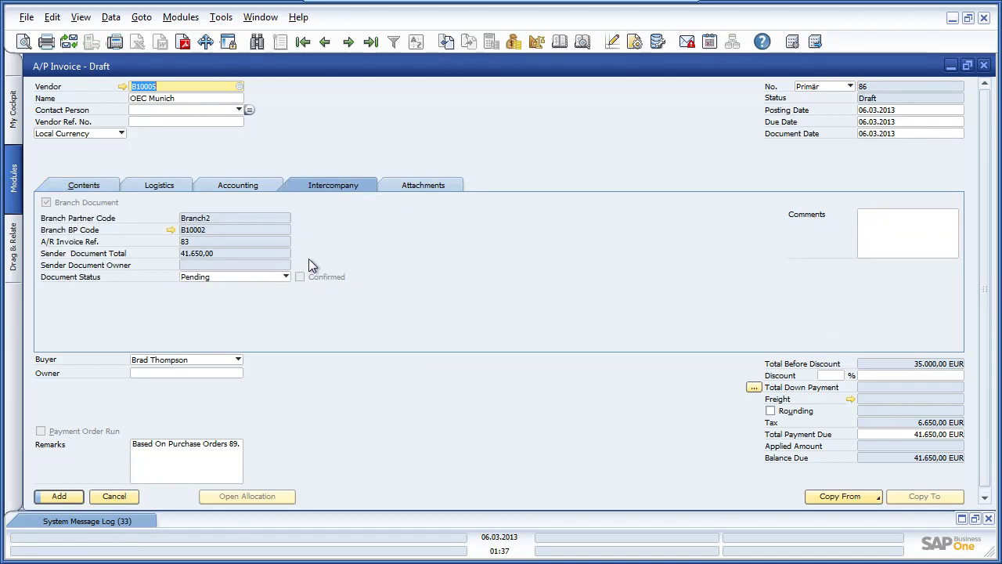
left_click(258, 277)
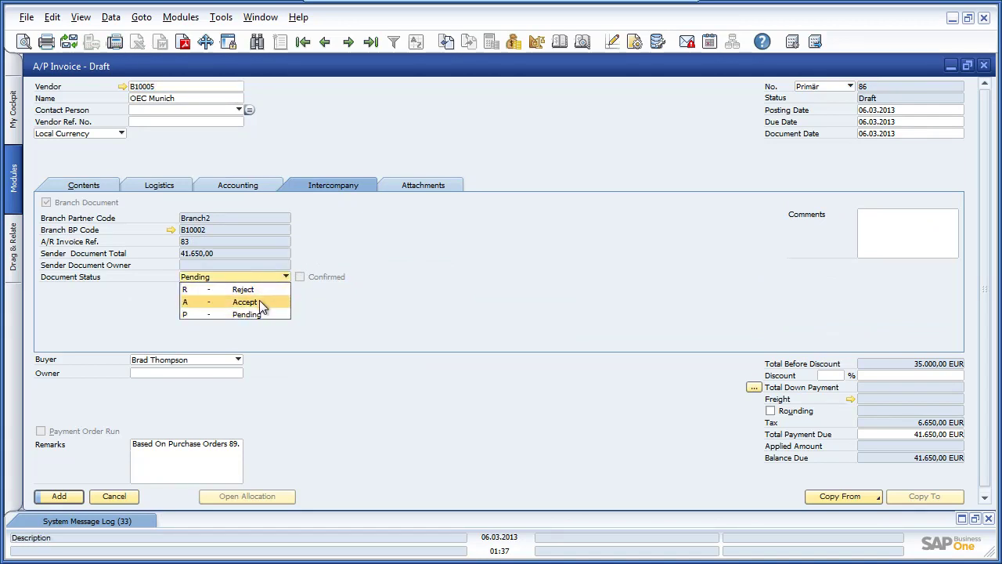
left_click(259, 302)
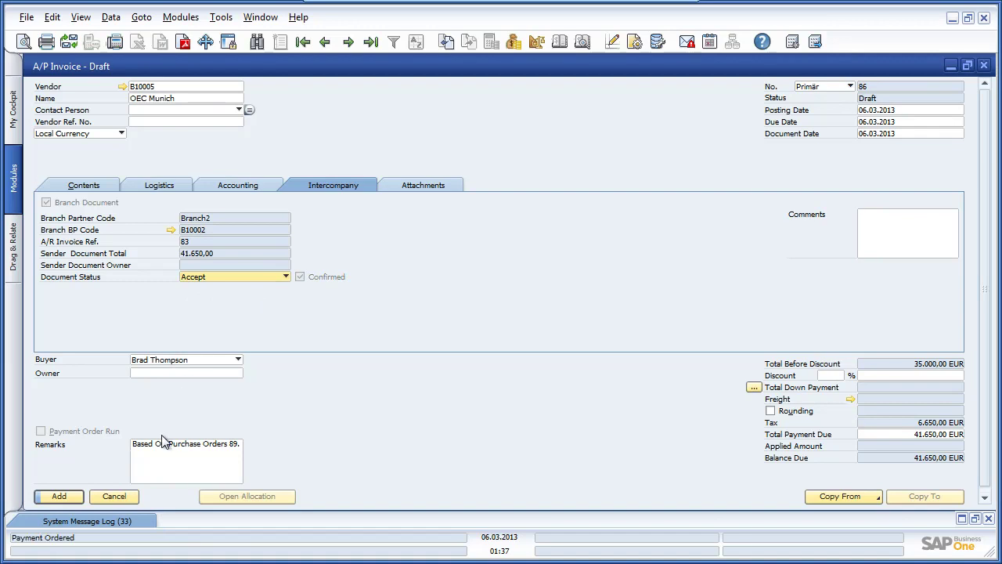
left_click(60, 495)
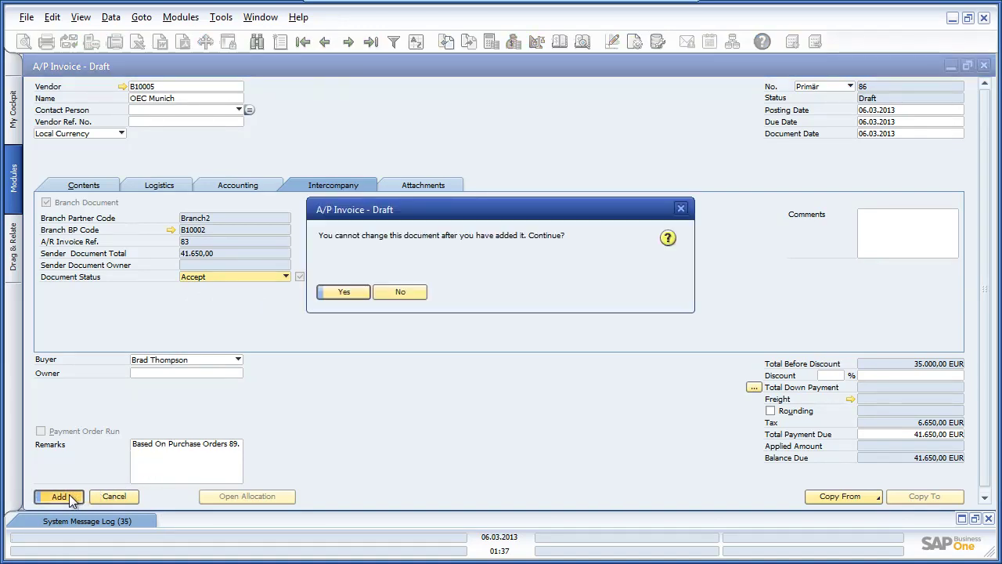
left_click(341, 292)
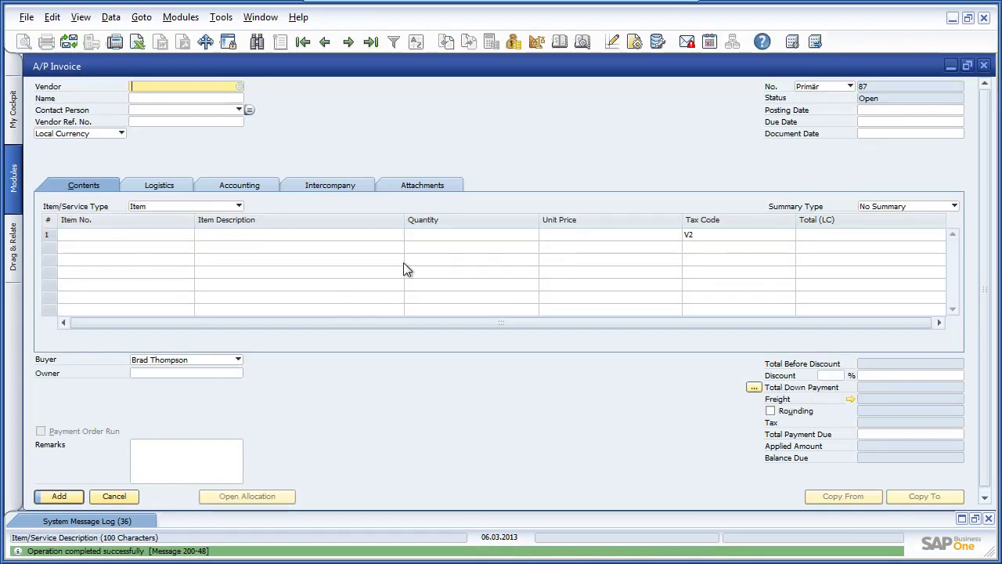
- Reopen the A/P invoice just added, check its intercompany details, and close it
left_click(377, 47)
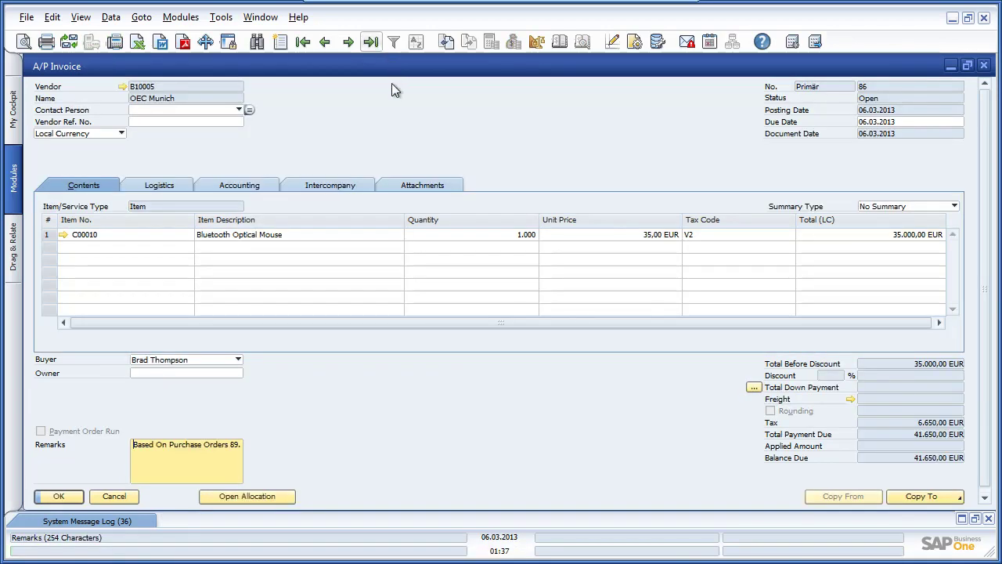
left_click(361, 186)
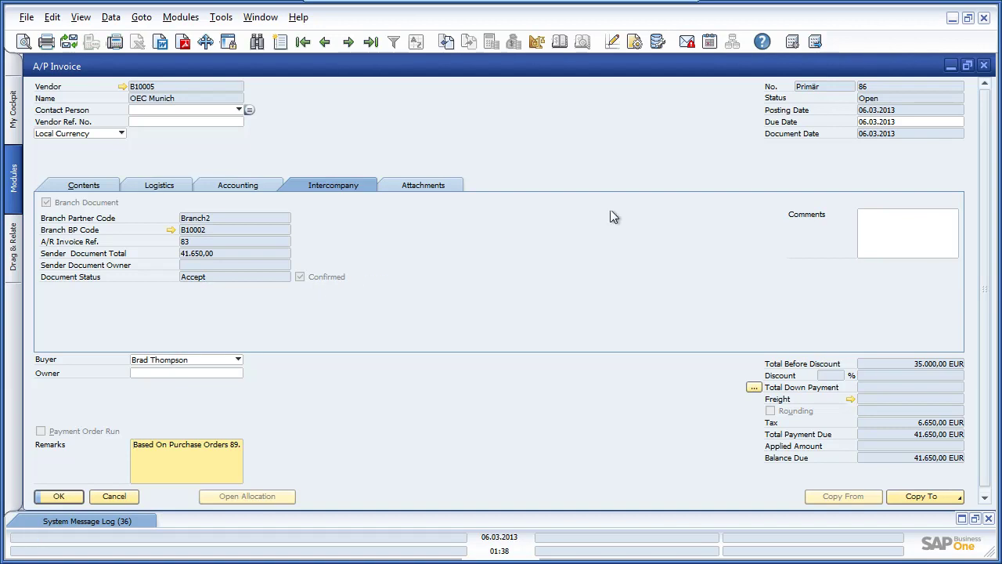
left_click(985, 66)
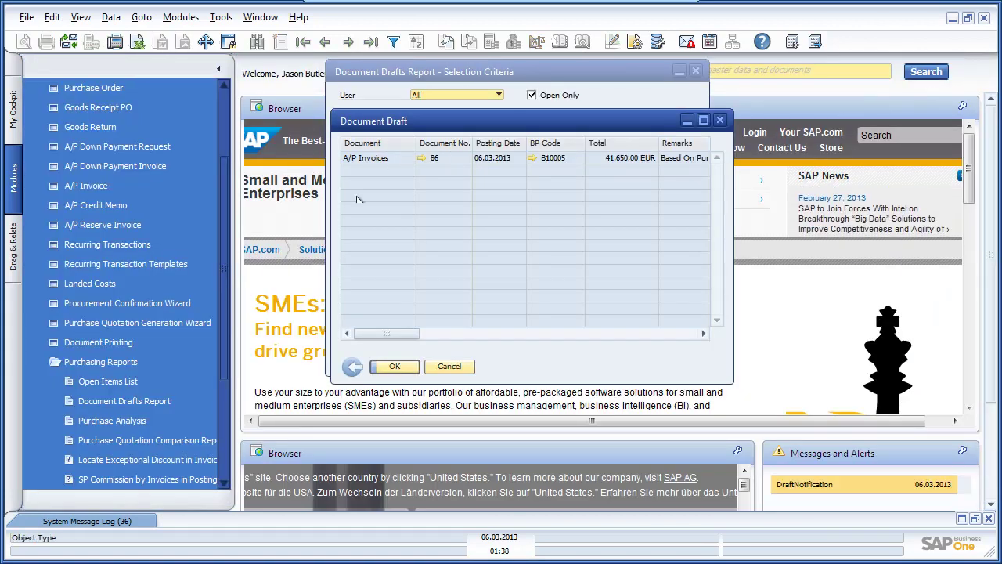
- Open the latest sales order, for PC Trade Inc., copy it to a delivery, and add the delivery
left_click_drag(224, 268, 224, 206)
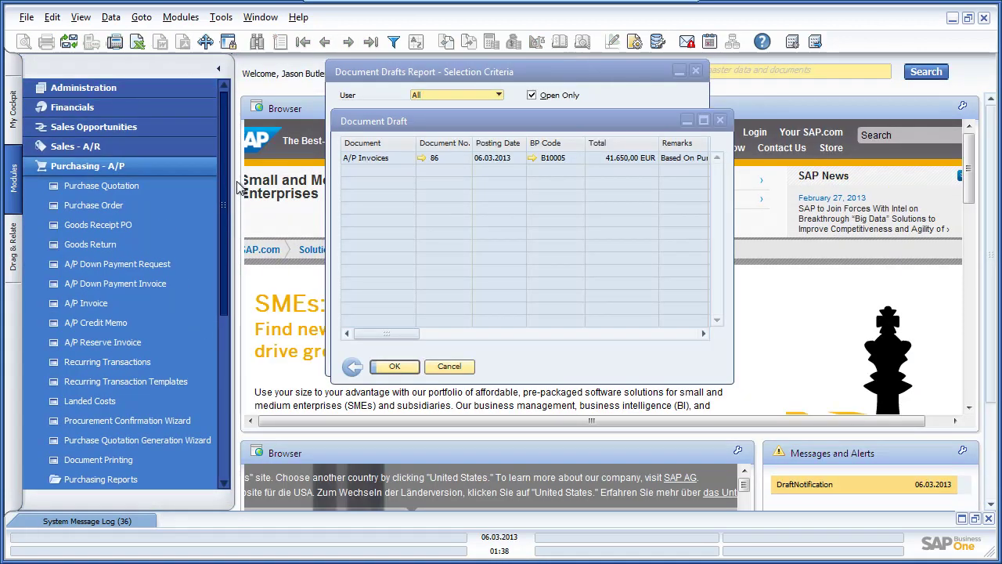
left_click(137, 149)
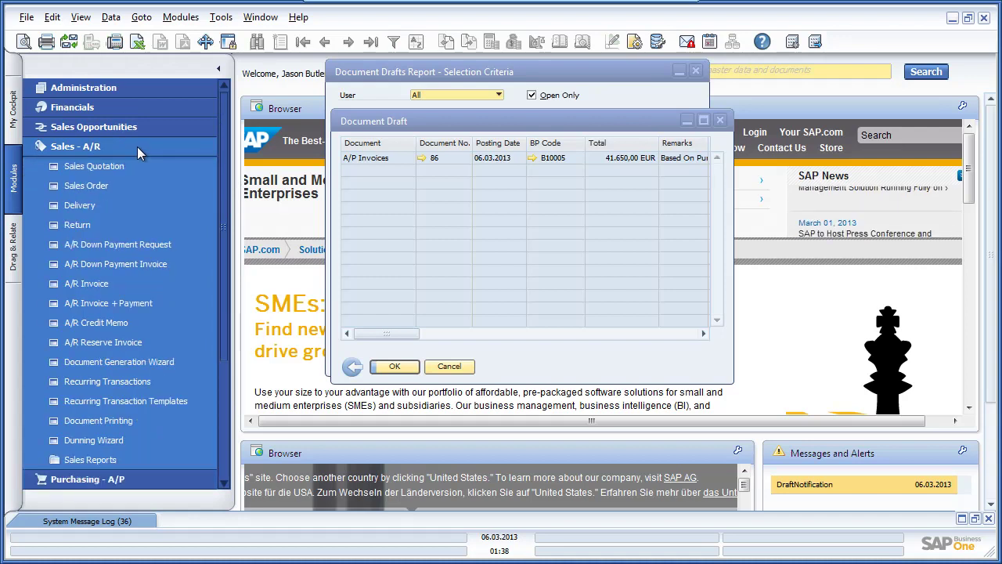
left_click(127, 186)
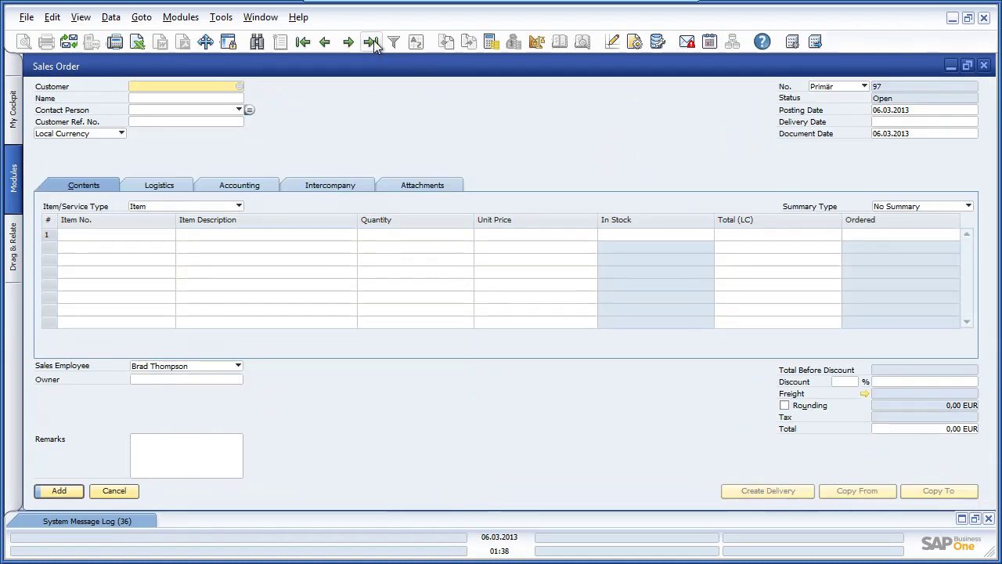
left_click(372, 42)
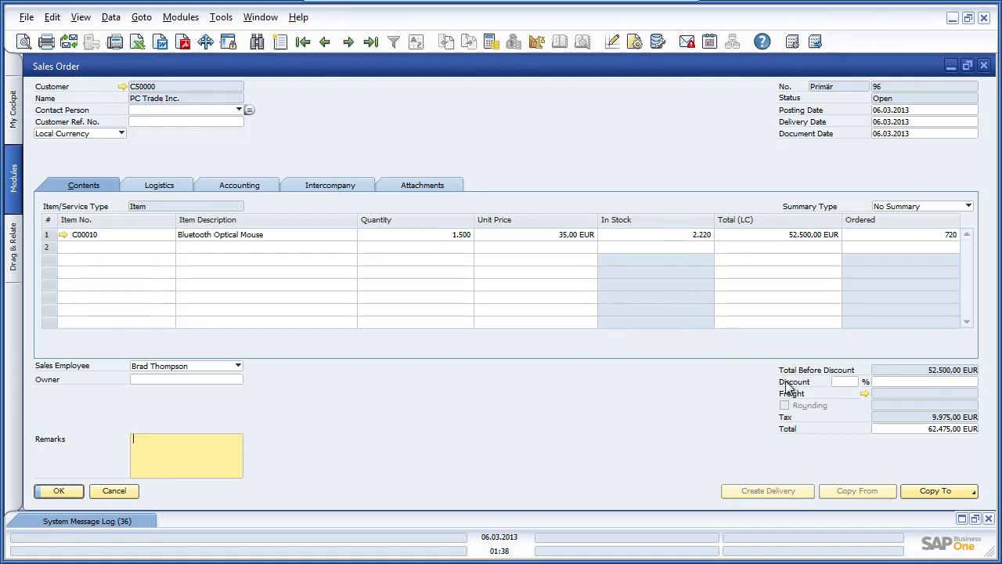
left_click(953, 491)
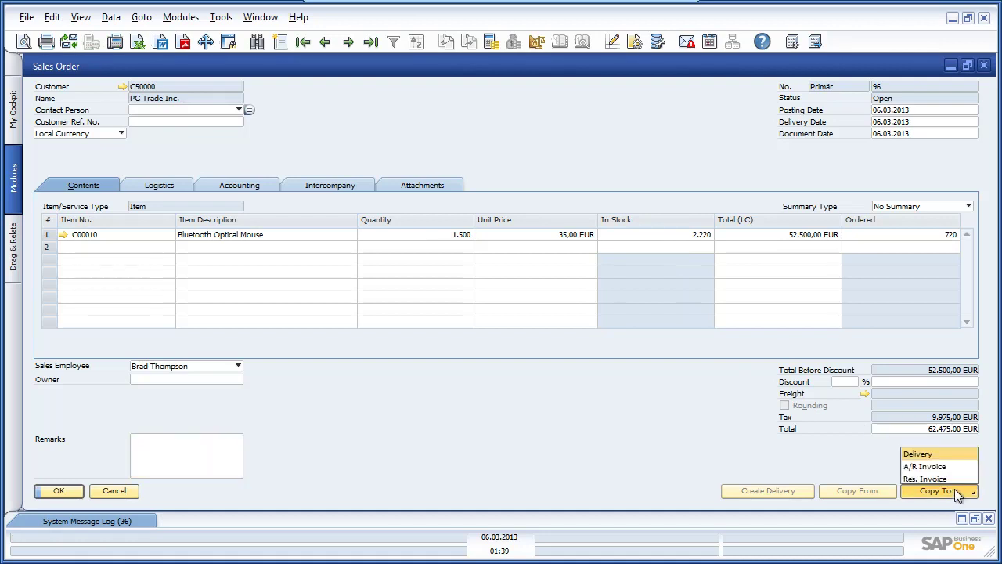
left_click(921, 451)
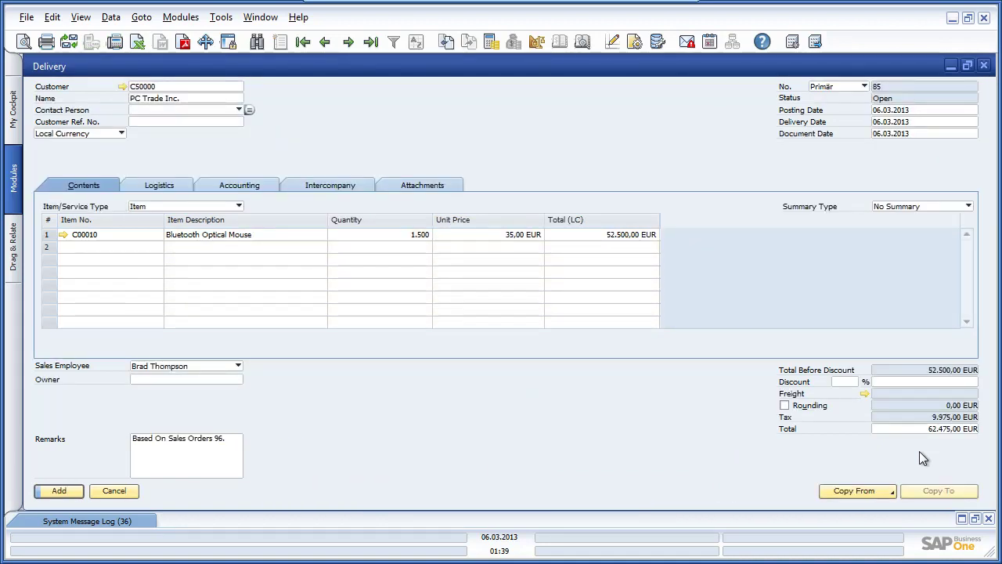
left_click(63, 492)
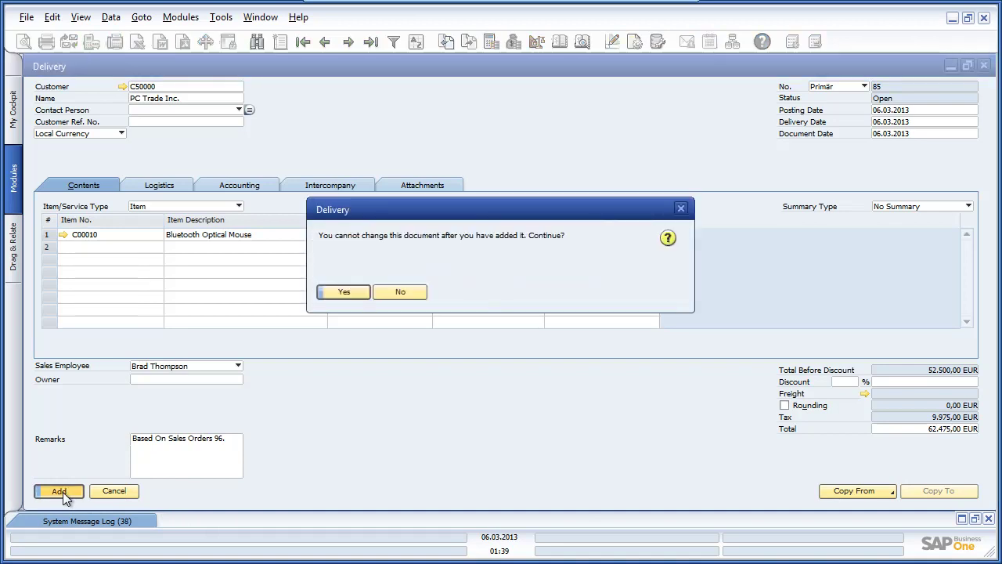
left_click(345, 291)
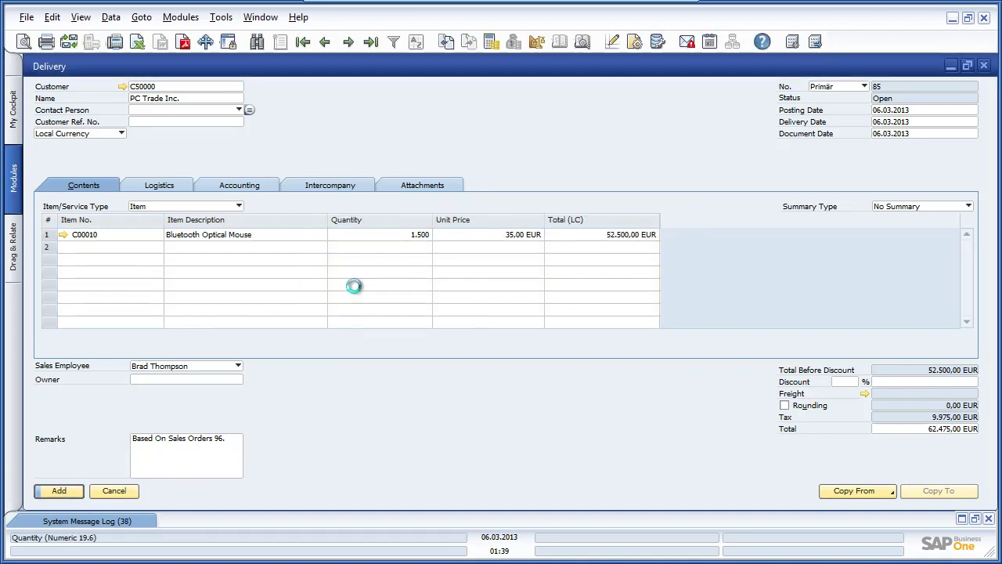
- Copy the delivery just added for PC Trade Inc. to an A/R invoice and add the invoice
left_click(371, 41)
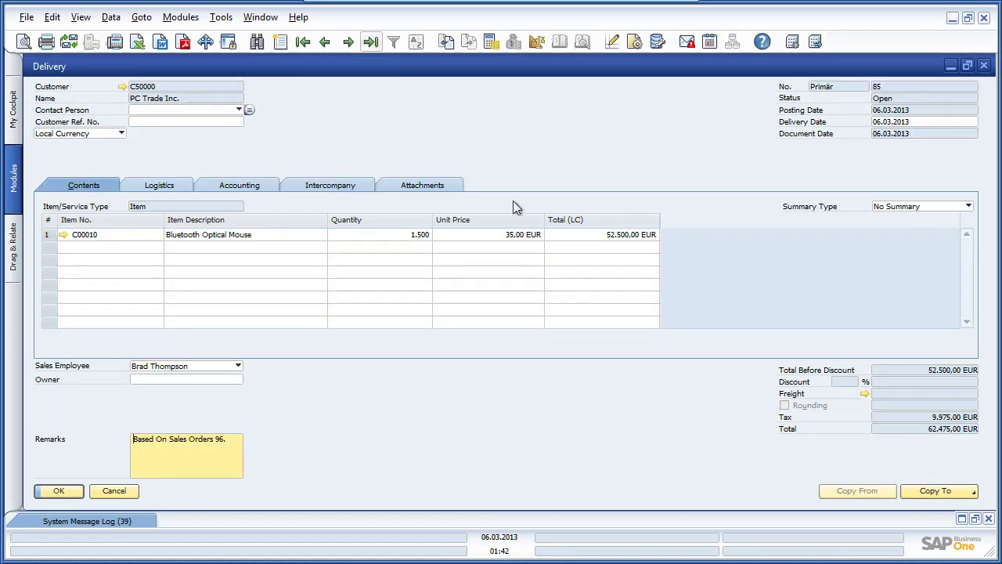
left_click(971, 493)
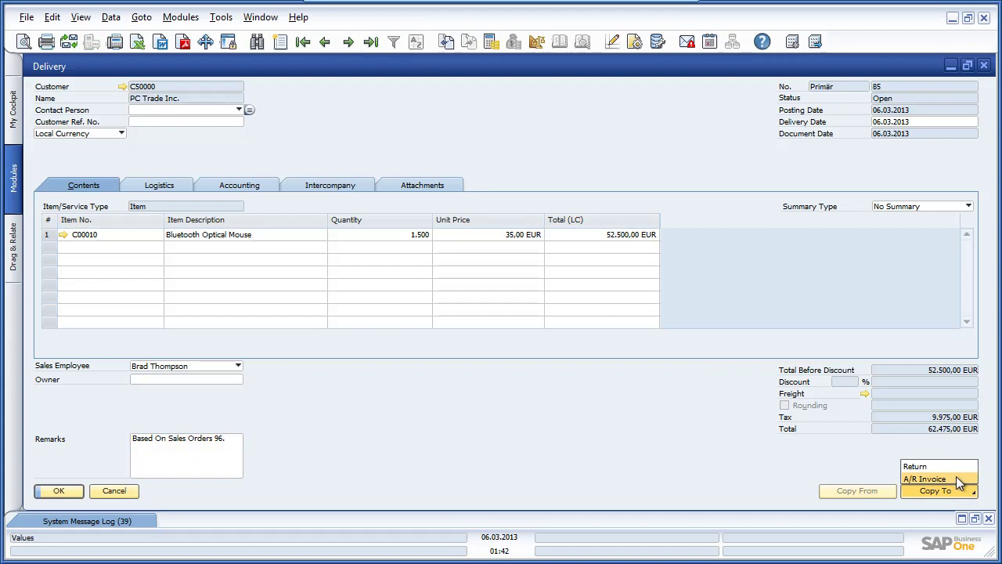
left_click(956, 476)
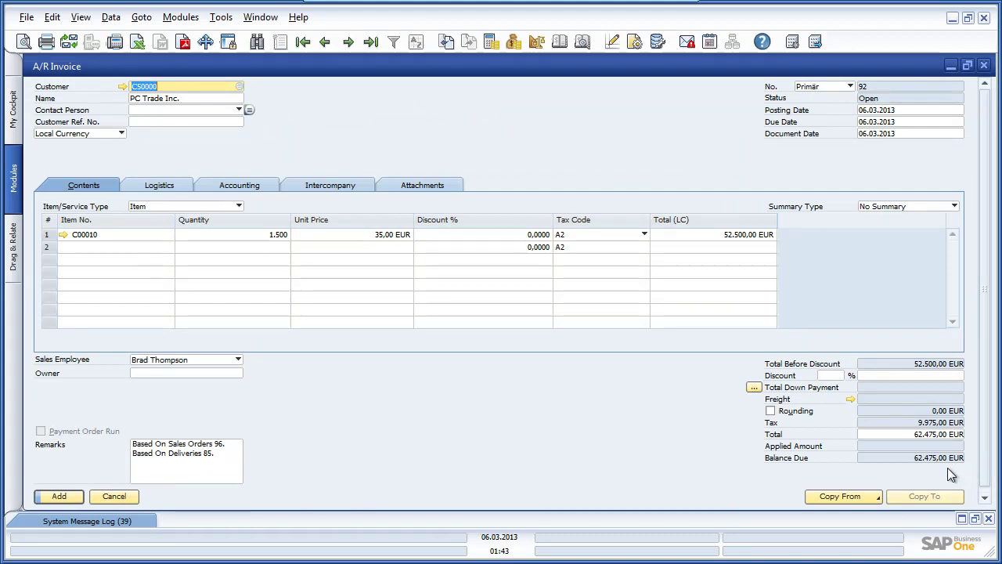
left_click(45, 500)
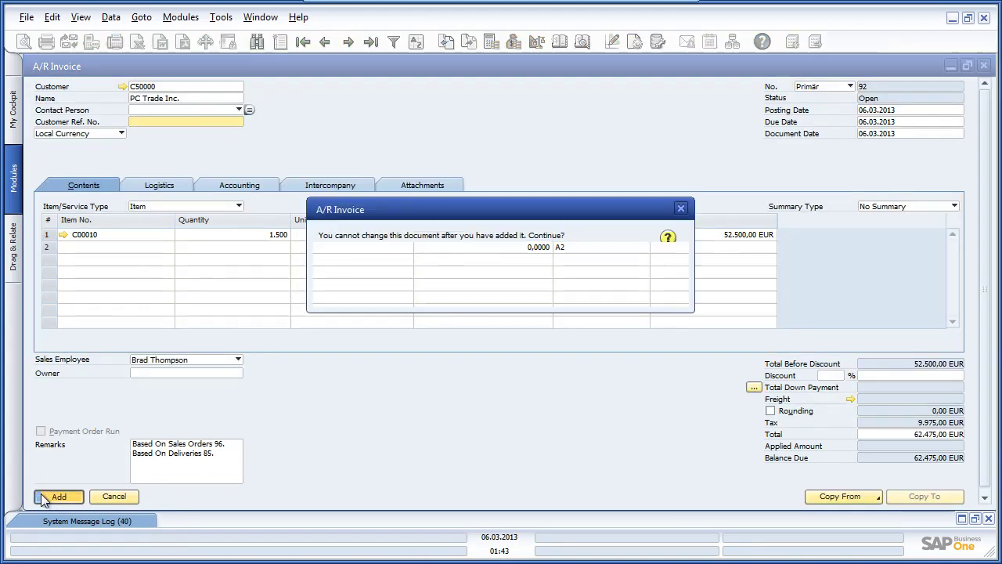
left_click(350, 289)
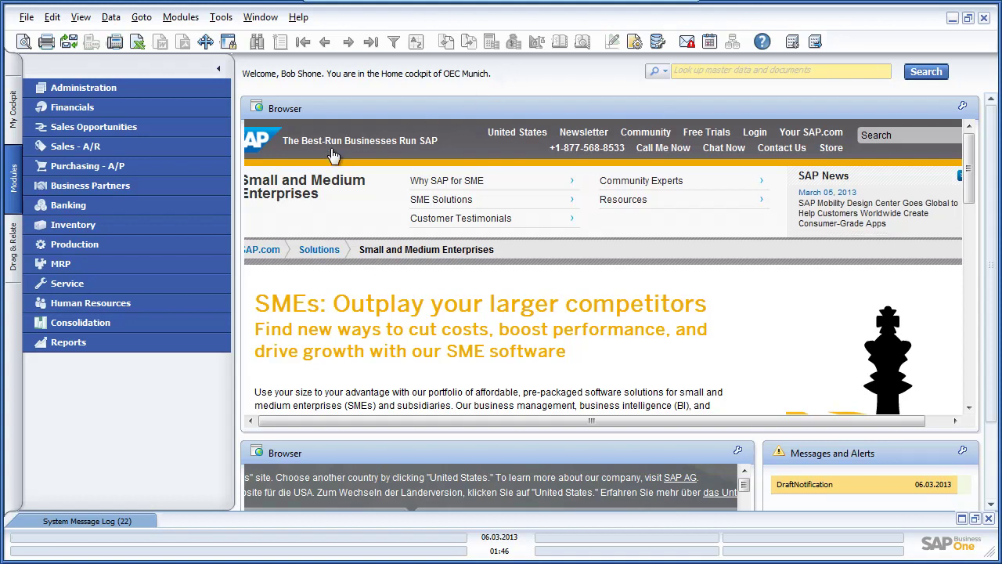
- In OEC Munich's company, open the latest A/R invoice to OEC Frankfurt and check its intercompany receiver document status
left_click(184, 150)
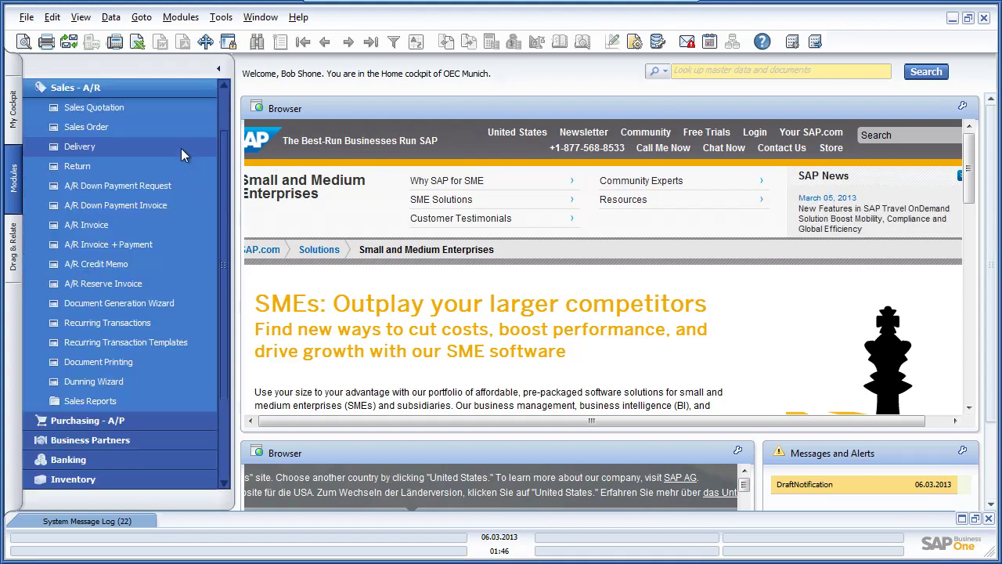
left_click(133, 224)
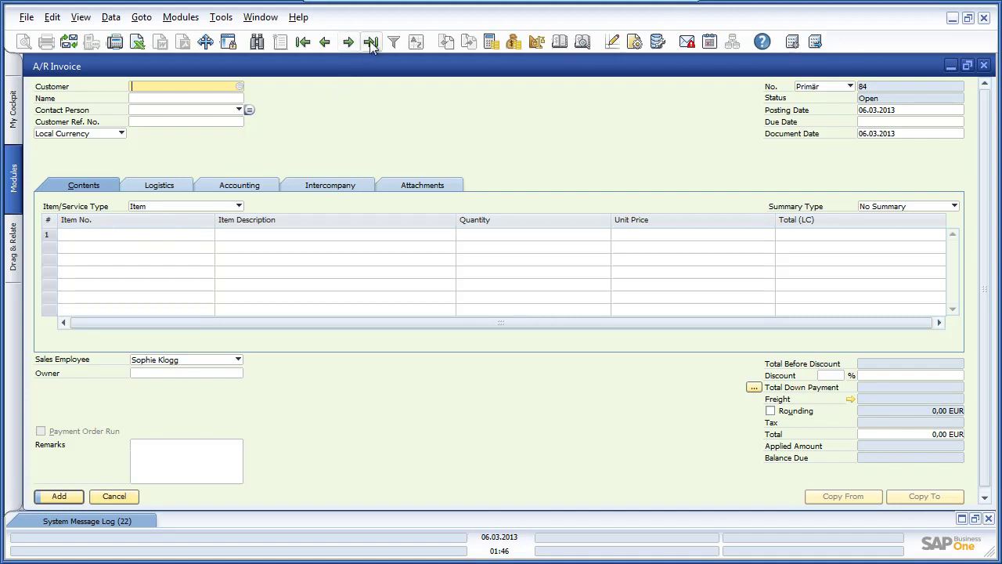
left_click(372, 43)
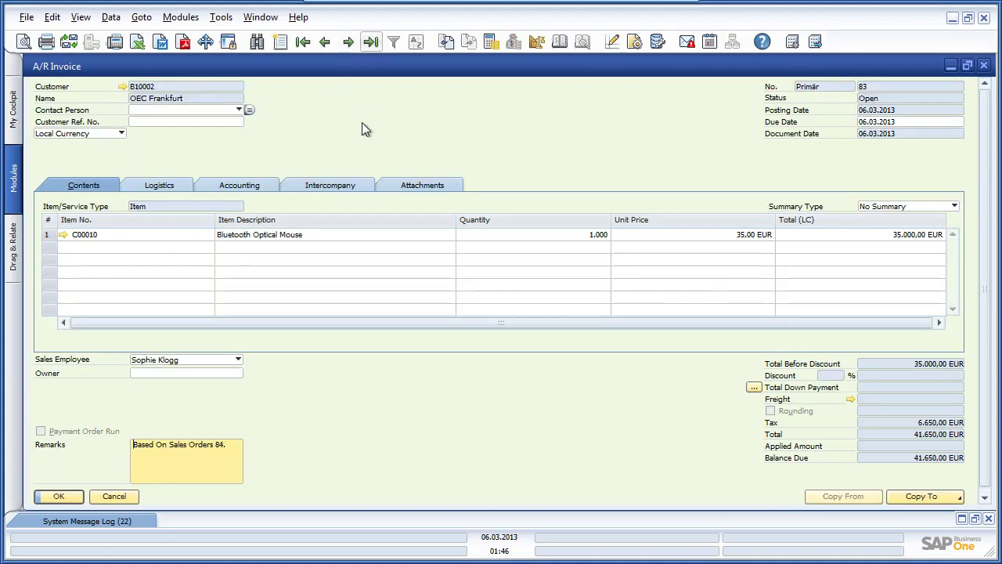
left_click(357, 186)
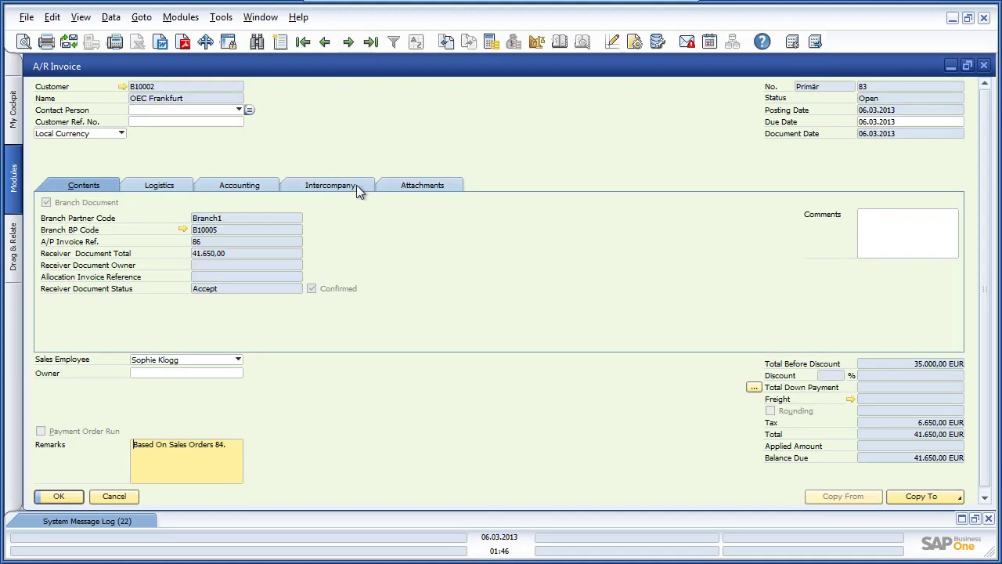